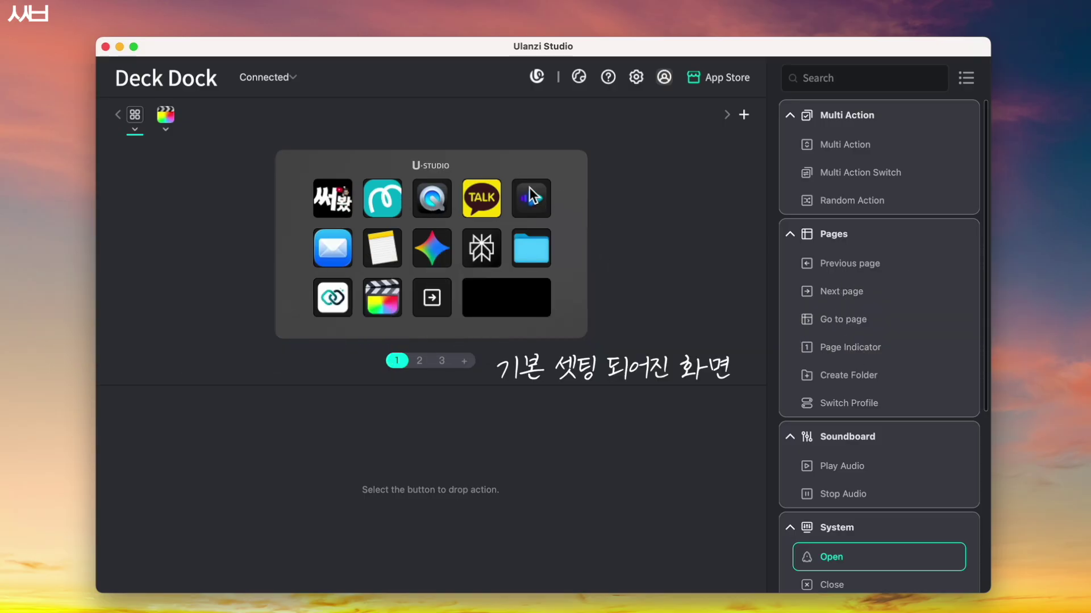
# - Add a fourth page to the deck and place a System Open action on its first key
pyautogui.click(465, 362)
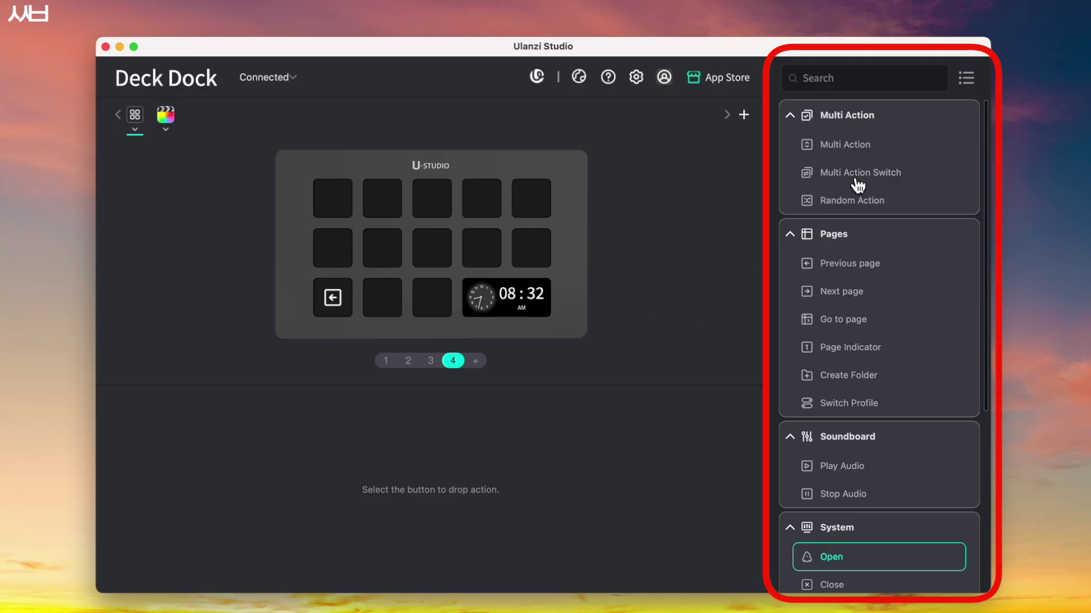
pyautogui.scroll(-3, 885, 378)
pyautogui.scroll(-2, 902, 388)
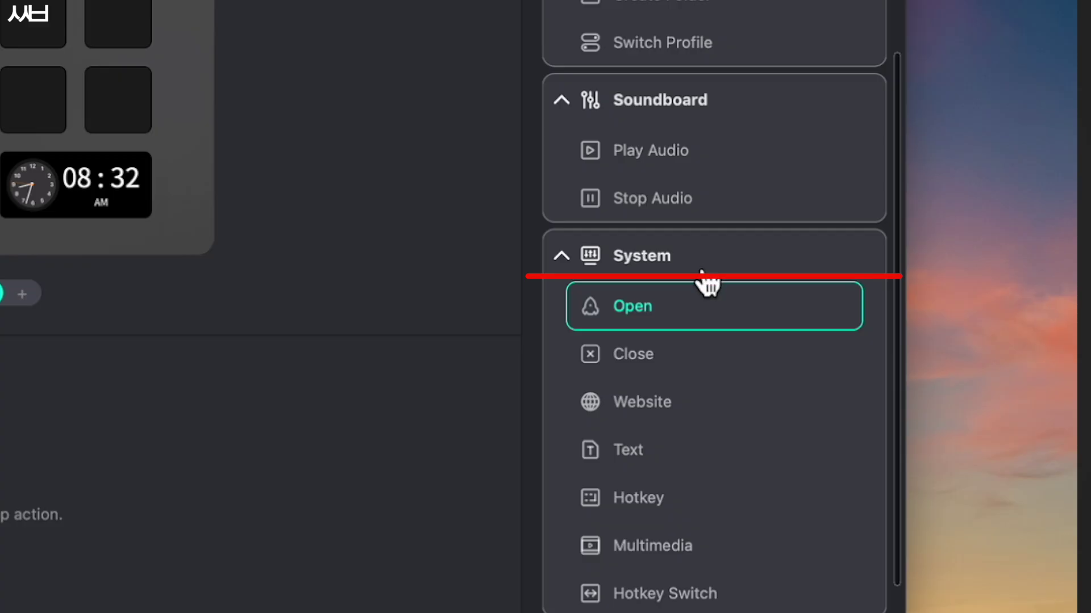
pyautogui.moveTo(676, 322); pyautogui.dragTo(341, 206)
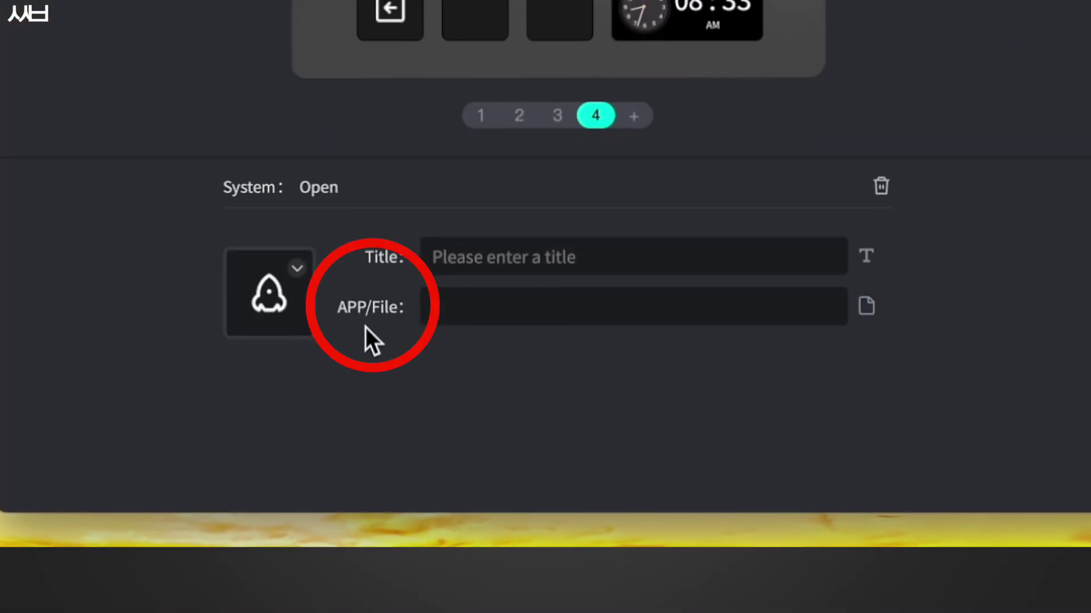
# - Assign Final Cut Pro.app from the applications folder to the first key's Open action
pyautogui.click(526, 312)
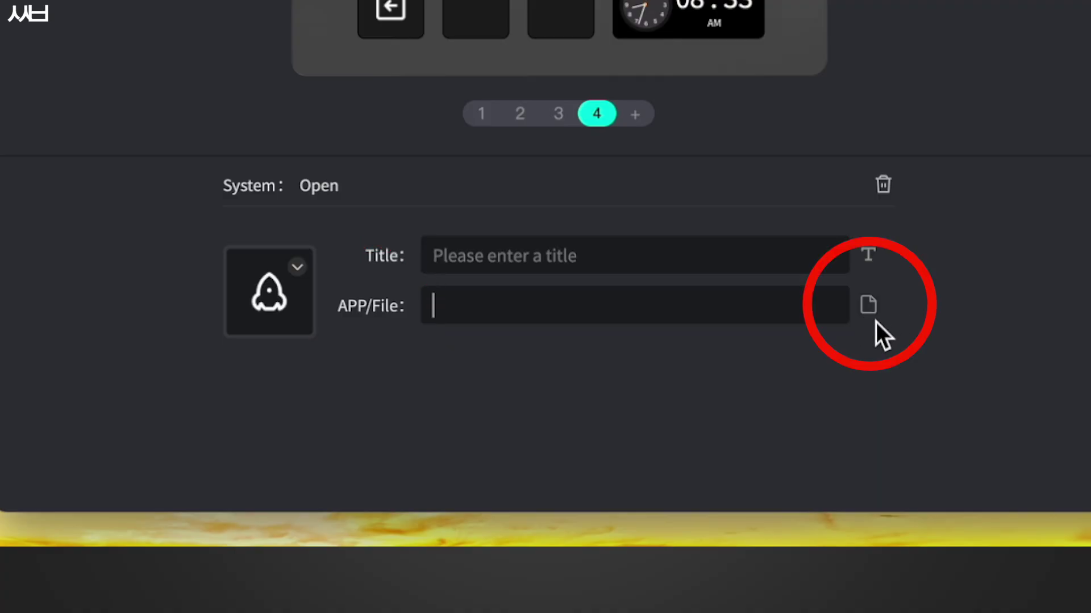
pyautogui.click(869, 306)
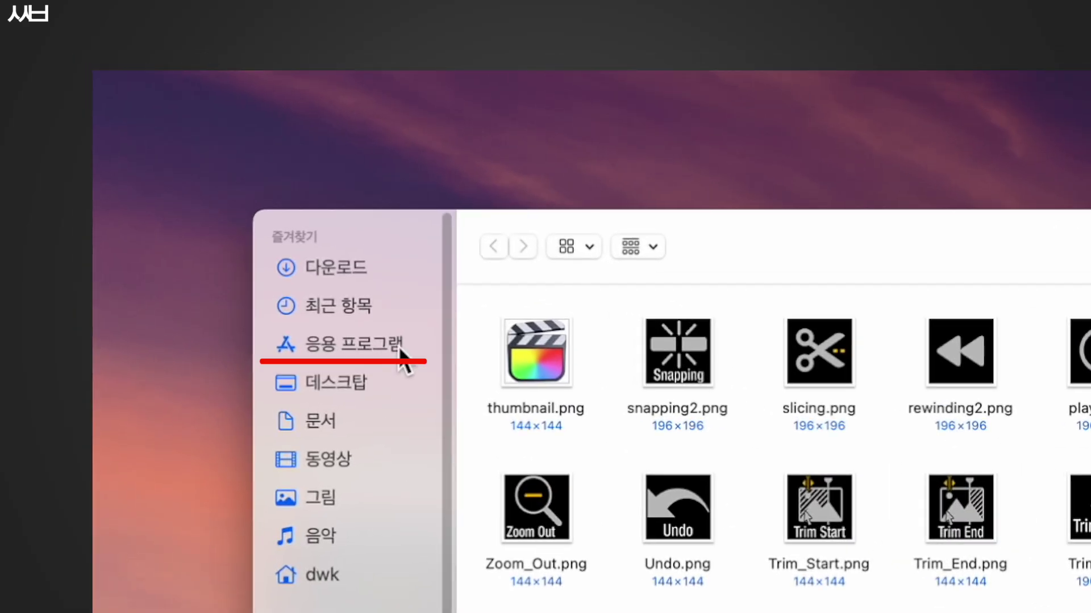
pyautogui.click(401, 351)
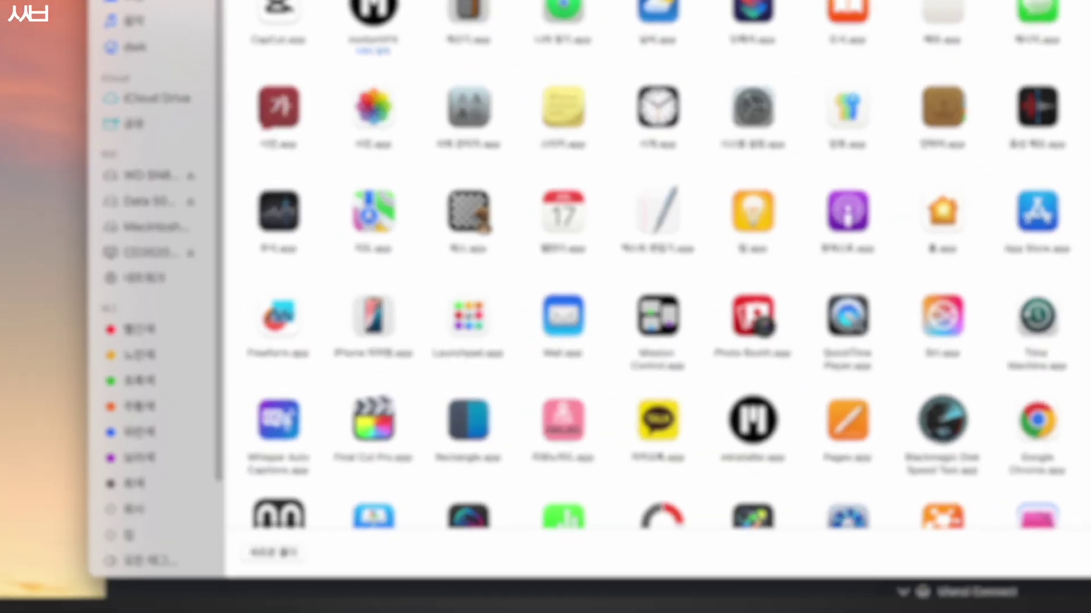
pyautogui.scroll(-3, 773, 250)
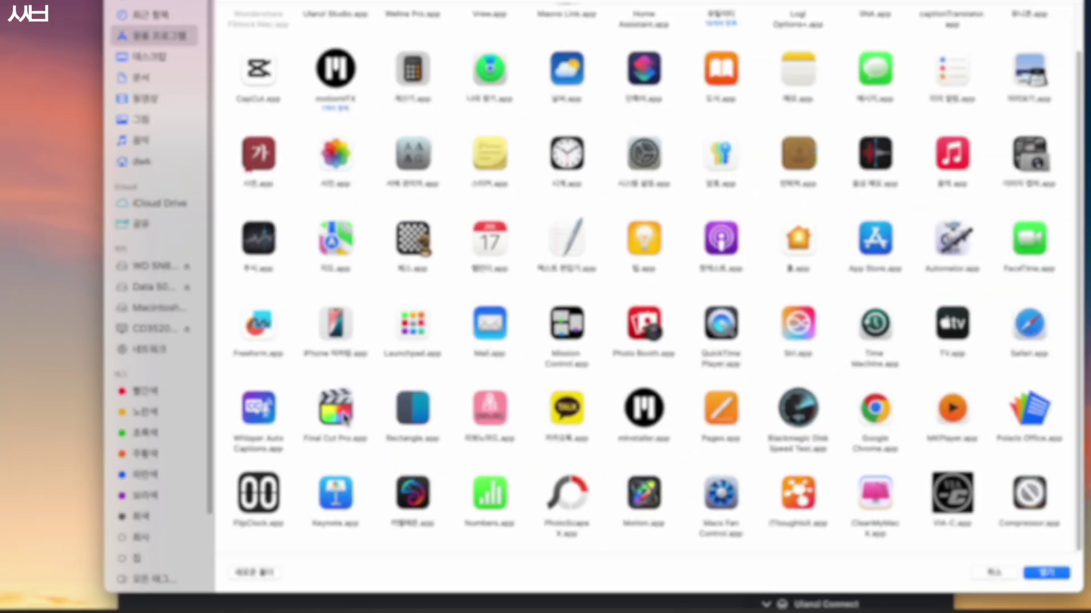
pyautogui.click(338, 410)
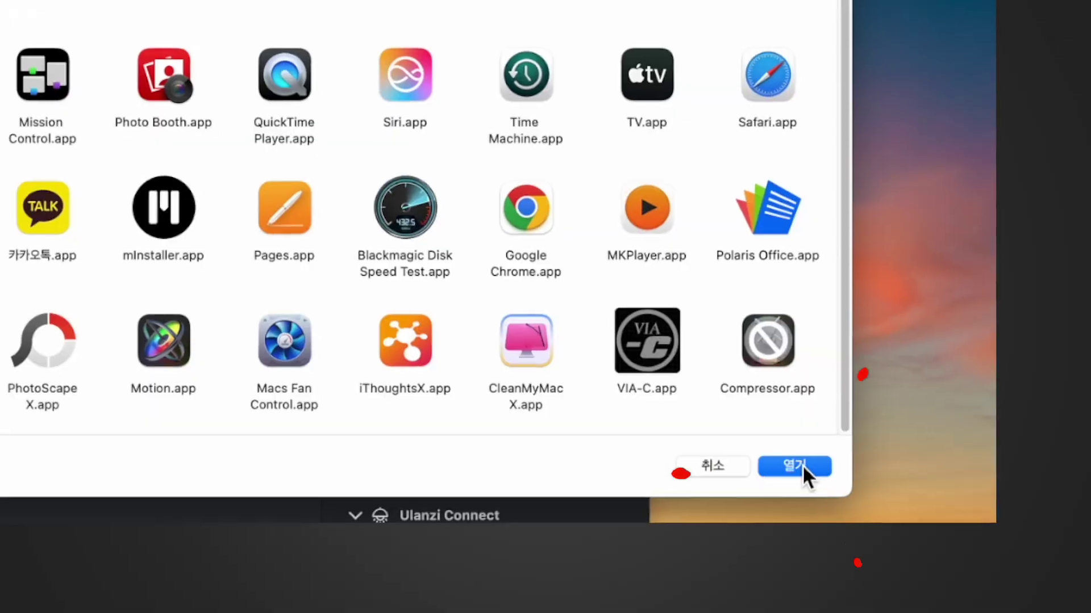
pyautogui.click(801, 465)
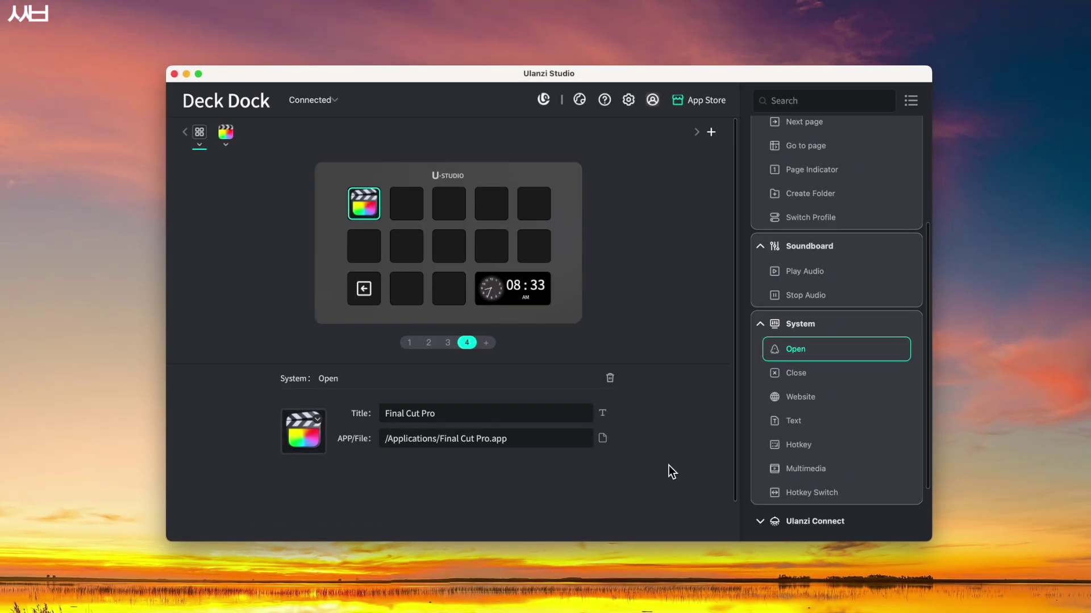
# - Place an Open action on the second key of the first row and assign Ulanzi Studio.app to it
pyautogui.click(409, 207)
pyautogui.moveTo(835, 359); pyautogui.dragTo(410, 207)
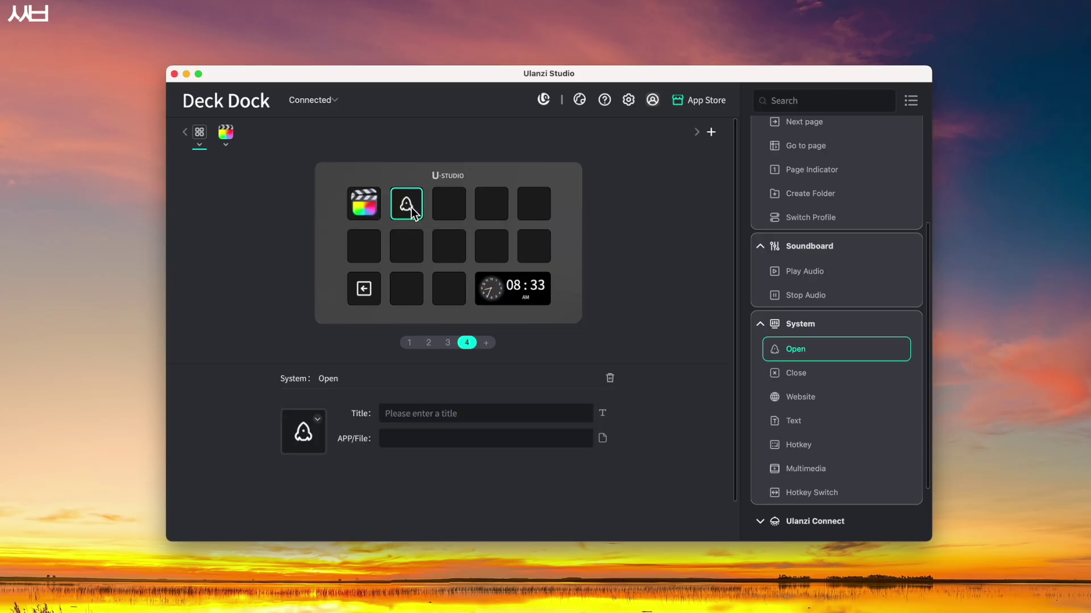
pyautogui.click(602, 439)
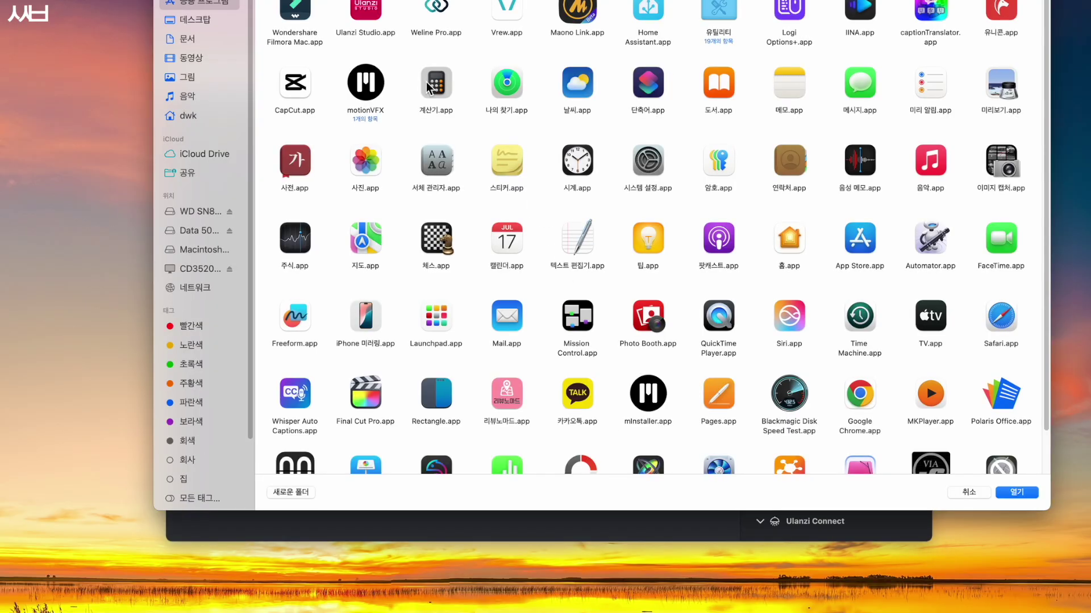
pyautogui.click(370, 21)
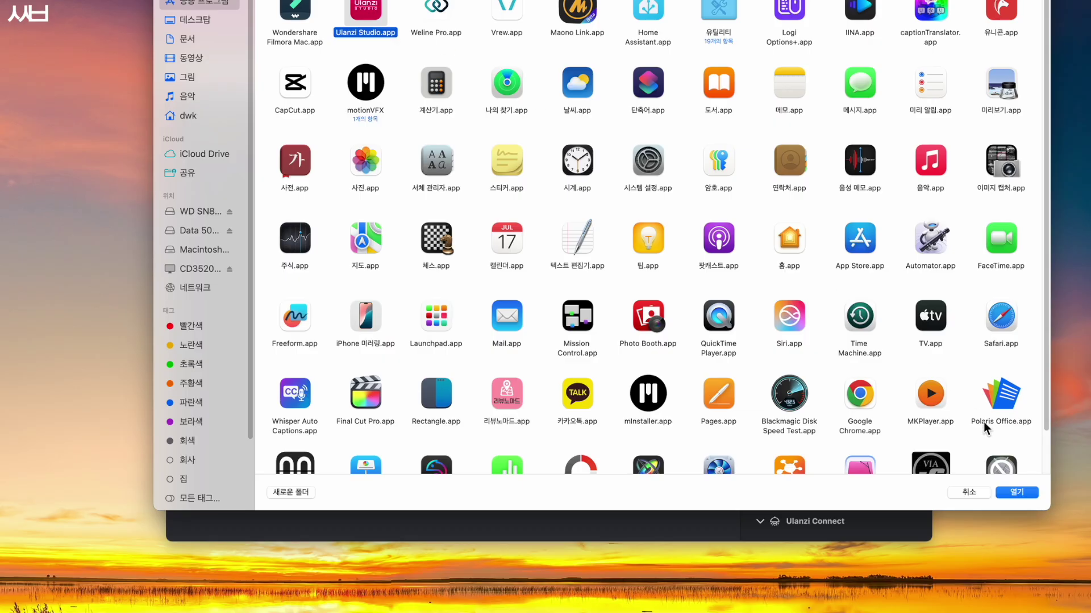
pyautogui.click(1027, 494)
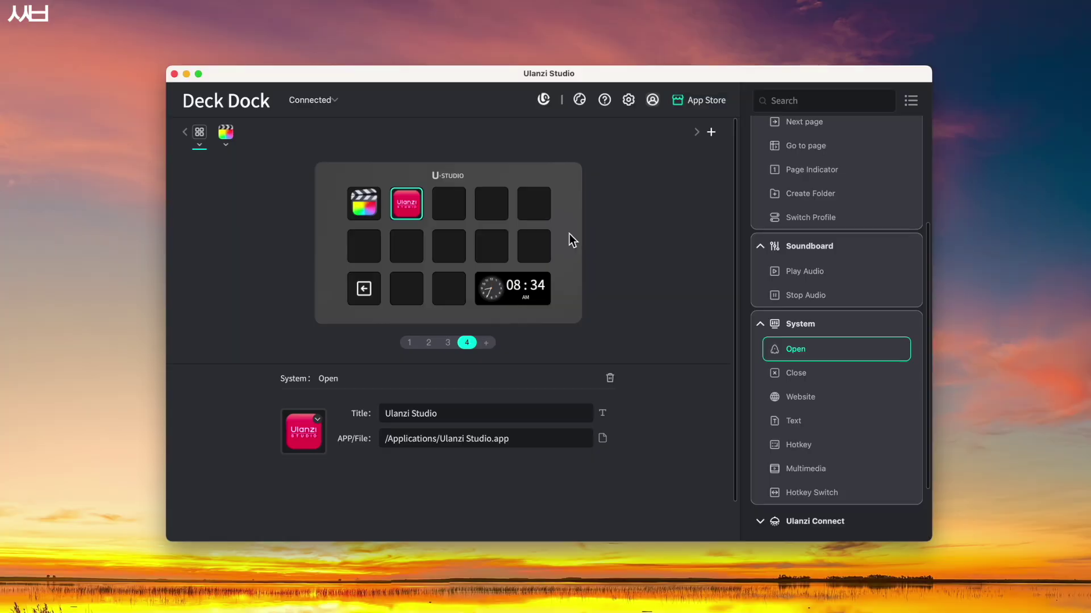
pyautogui.click(643, 228)
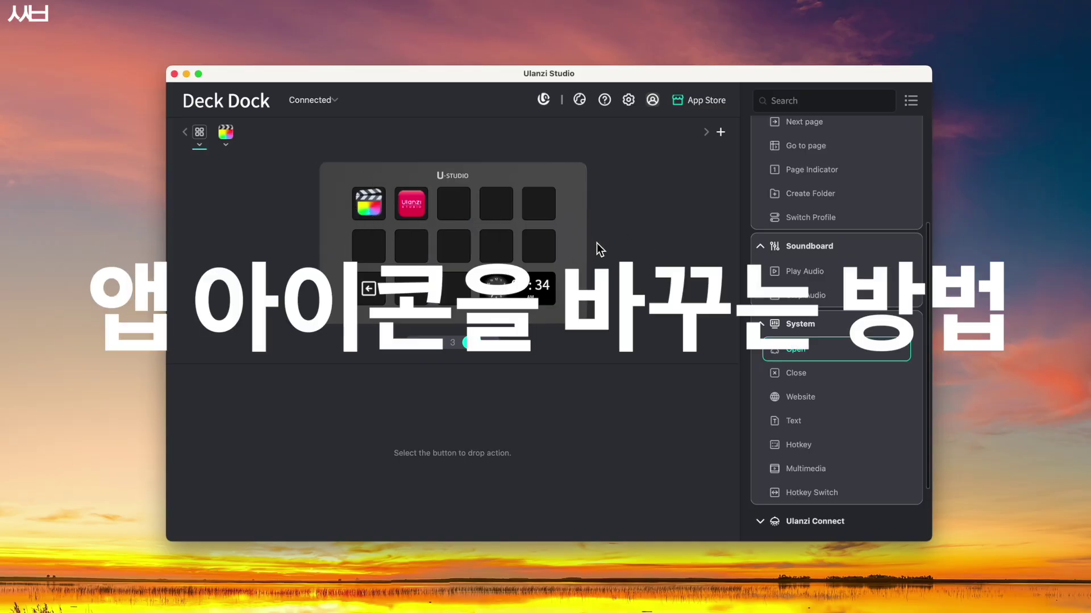
# - Replace the Final Cut Pro key's icon with the local cow face image and save it
pyautogui.click(371, 203)
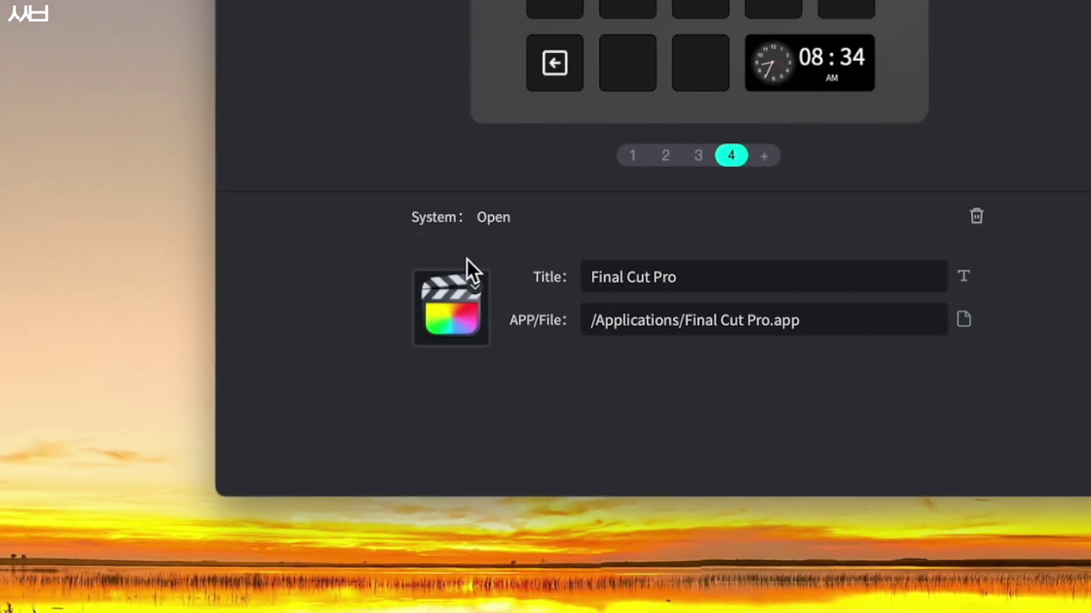
pyautogui.click(475, 288)
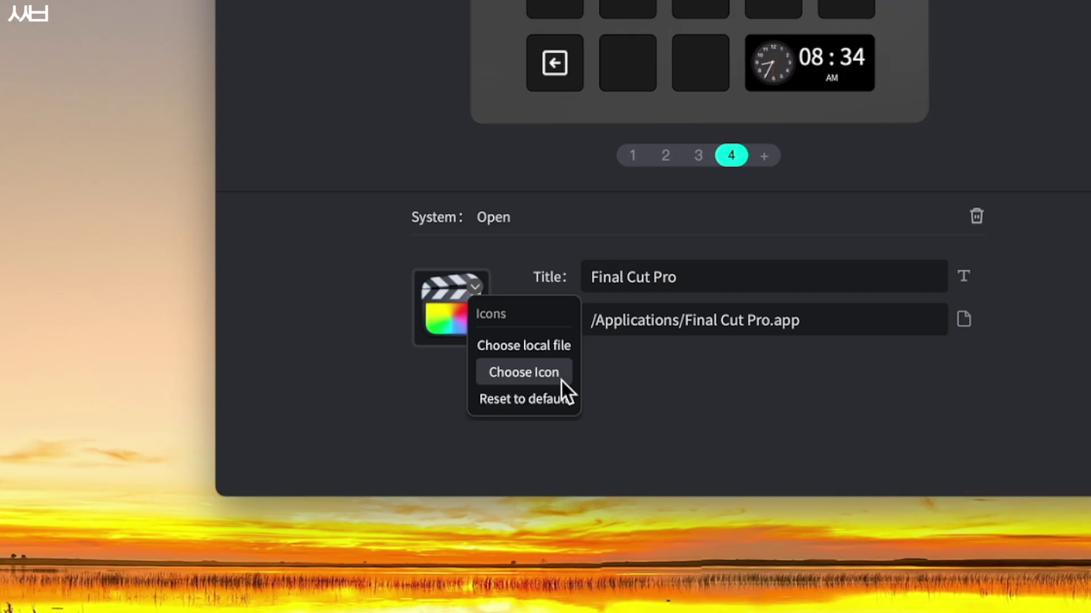
pyautogui.click(500, 340)
pyautogui.click(476, 287)
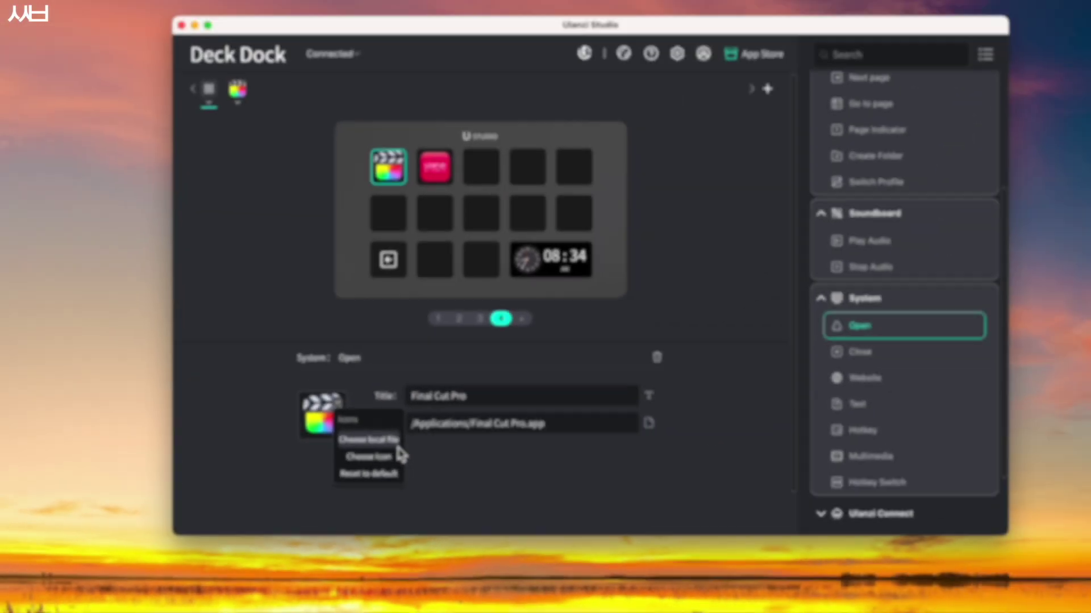
pyautogui.click(569, 354)
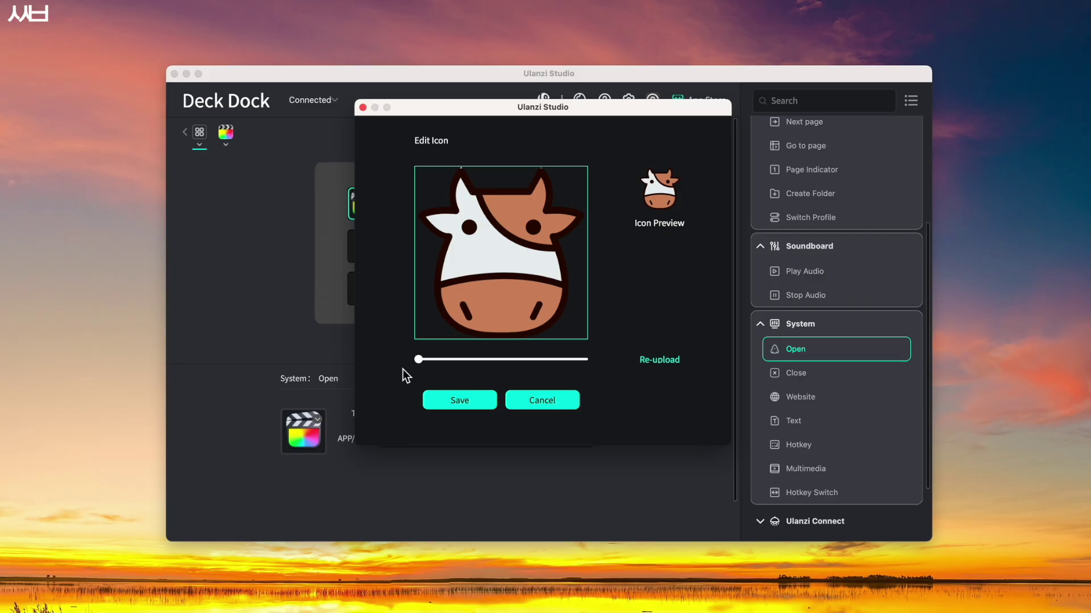
pyautogui.click(461, 401)
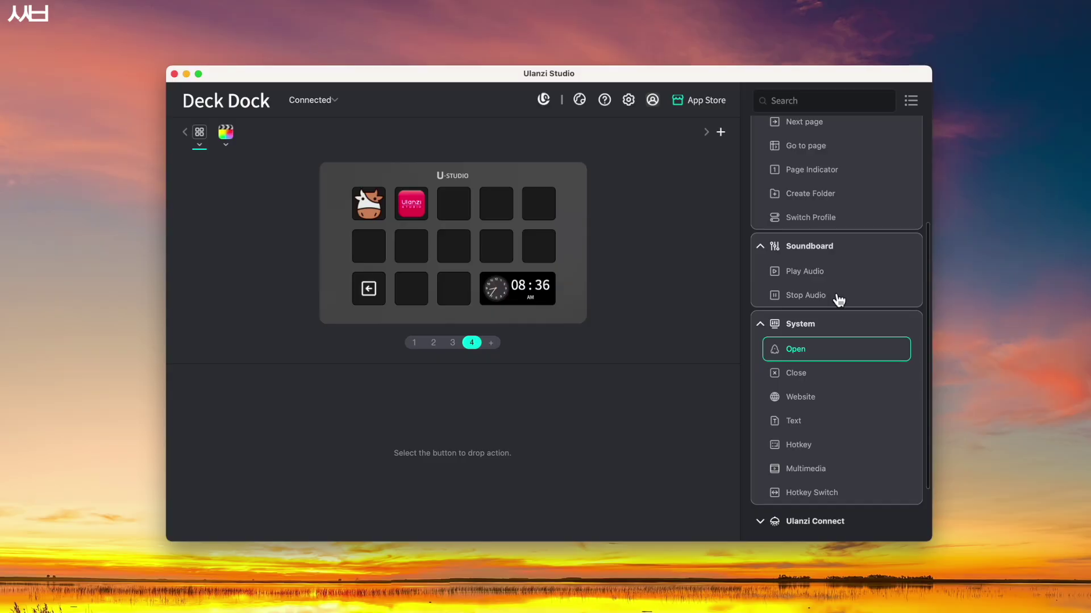
# - Place an Open action on the third key and assign the [파컷 백업] folder inside public to it
pyautogui.moveTo(809, 353); pyautogui.dragTo(457, 212)
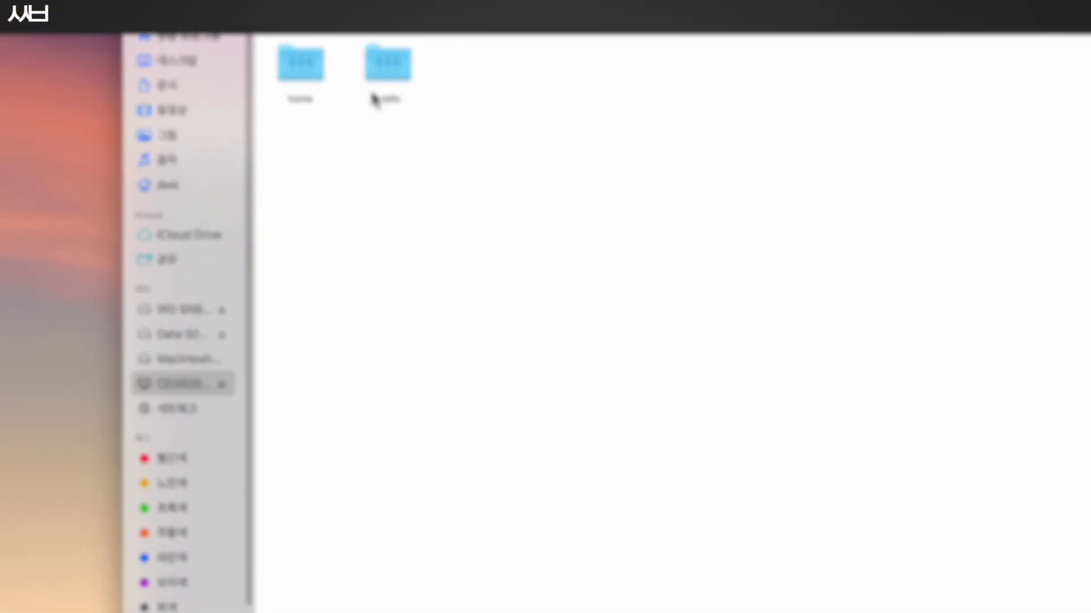
pyautogui.doubleClick(404, 66)
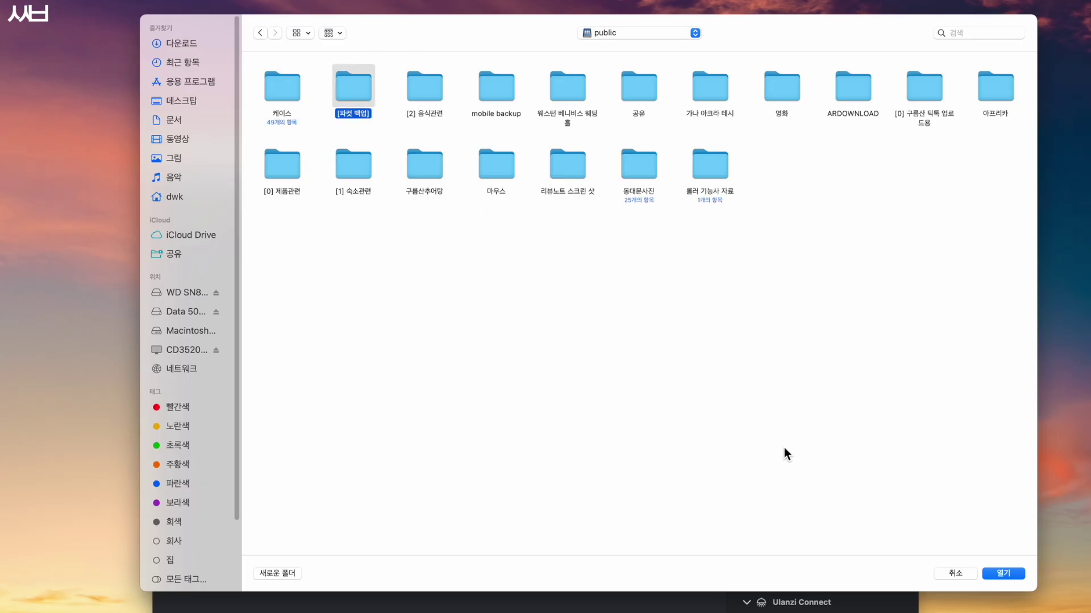
pyautogui.click(1003, 573)
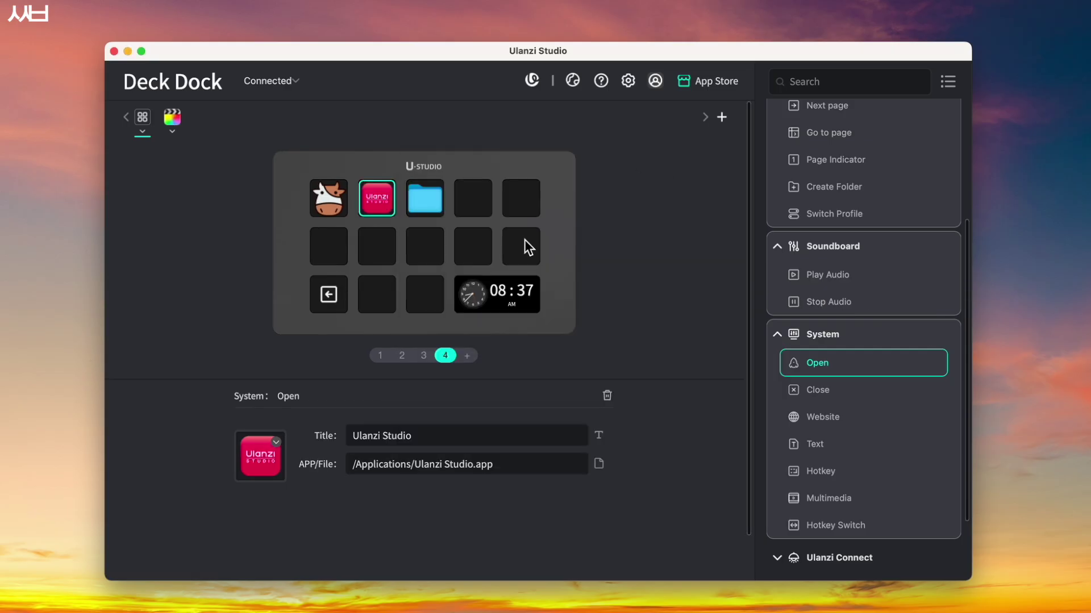
# - Browse the local image files available as an icon for the Ulanzi Studio key
pyautogui.click(275, 442)
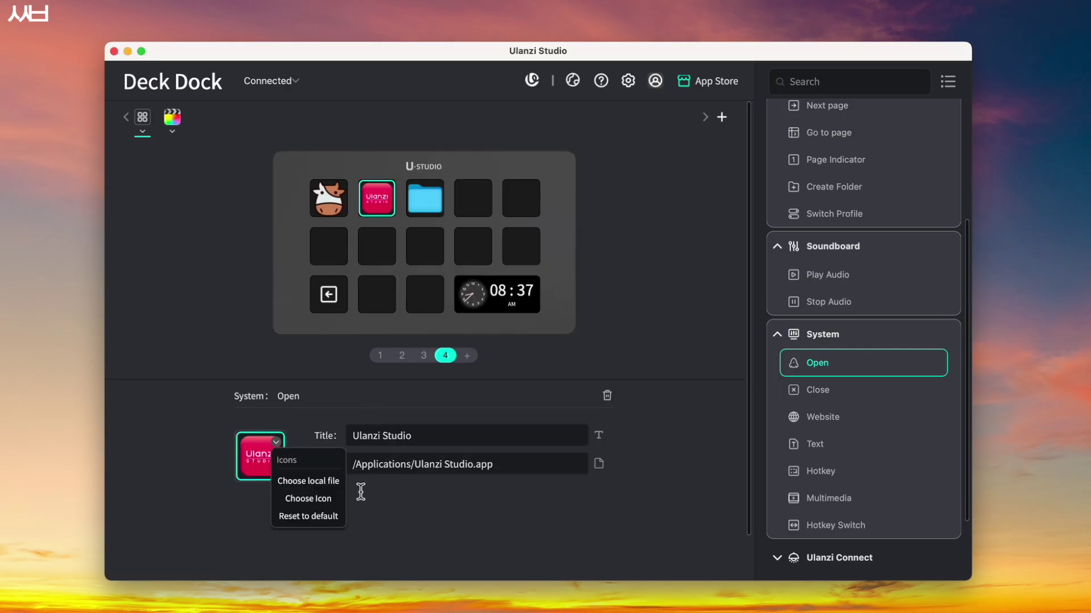
pyautogui.click(328, 482)
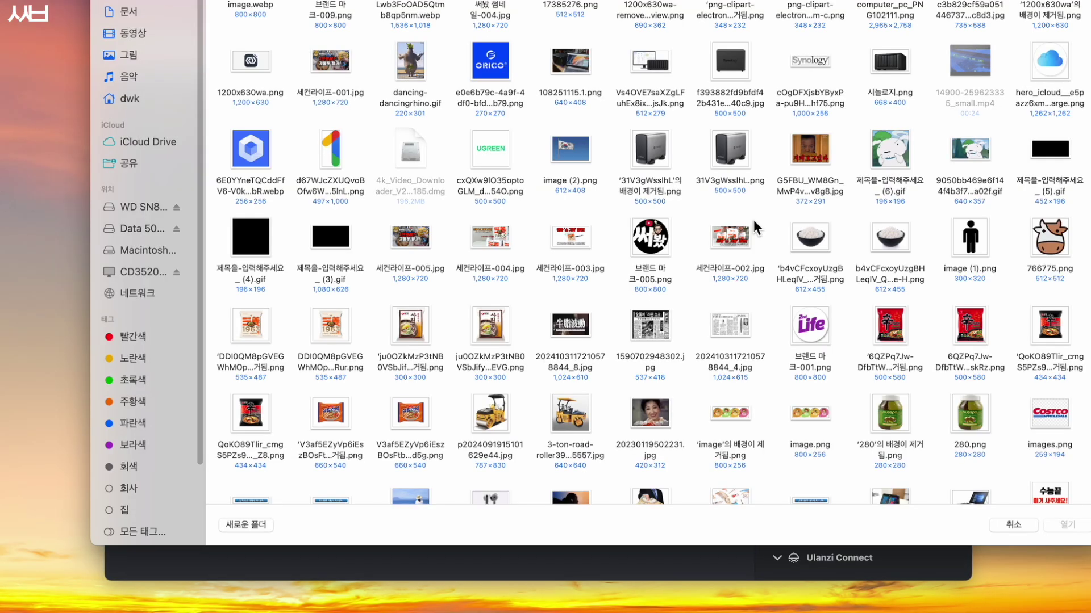
pyautogui.scroll(-1, 770, 425)
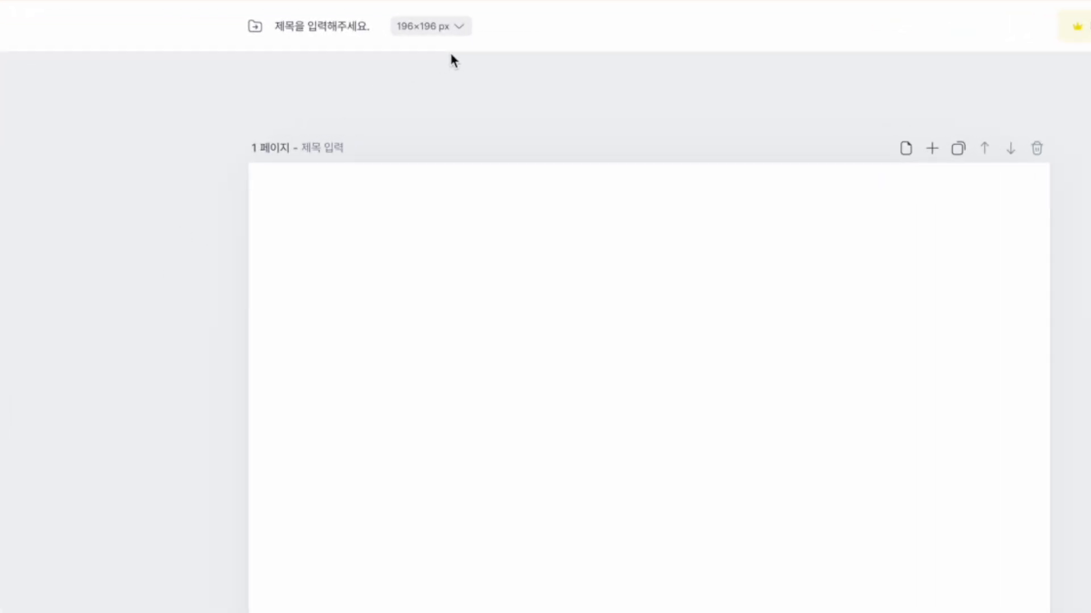
# - Switch to Miri Canvas and open the custom size entry (직접 입력) for the 196 × 196 px canvas
pyautogui.click(471, 28)
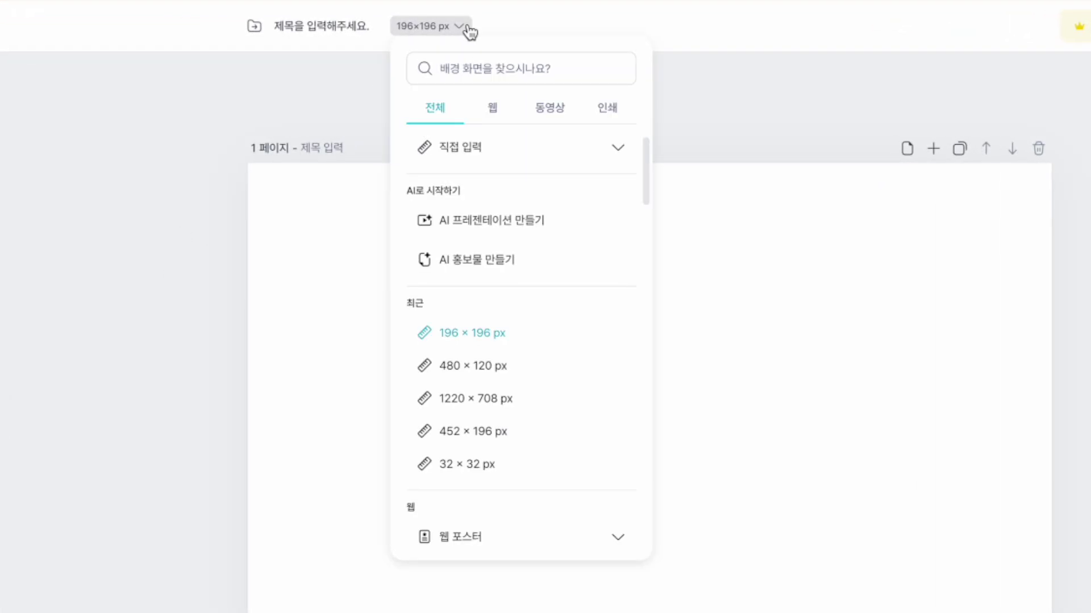
pyautogui.click(568, 162)
pyautogui.click(455, 190)
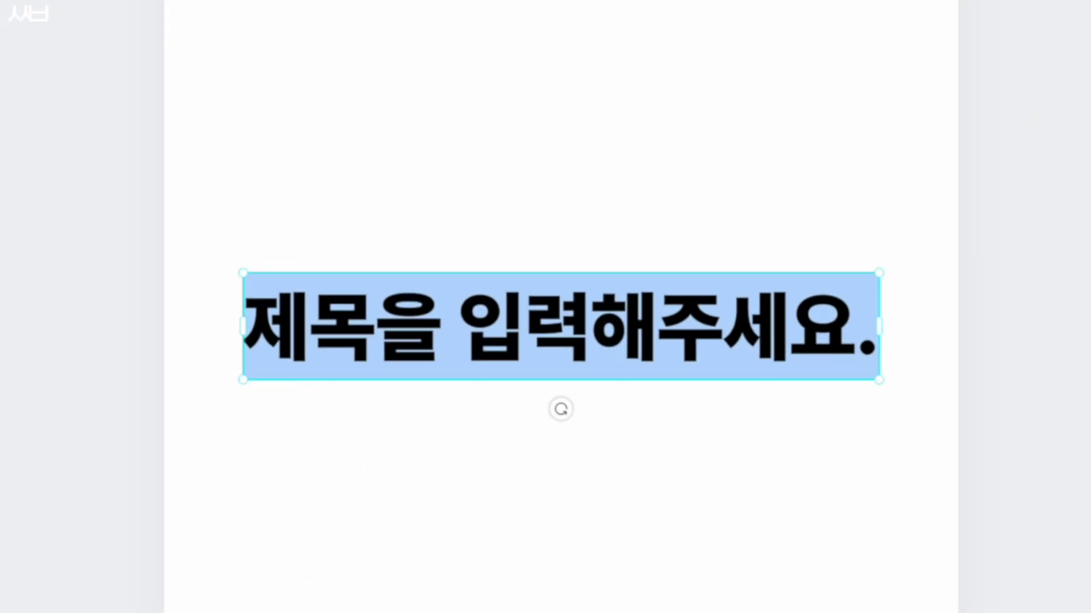
# - Replace the placeholder title text on the canvas with "구독 좋아요"
pyautogui.write('ㅋ')
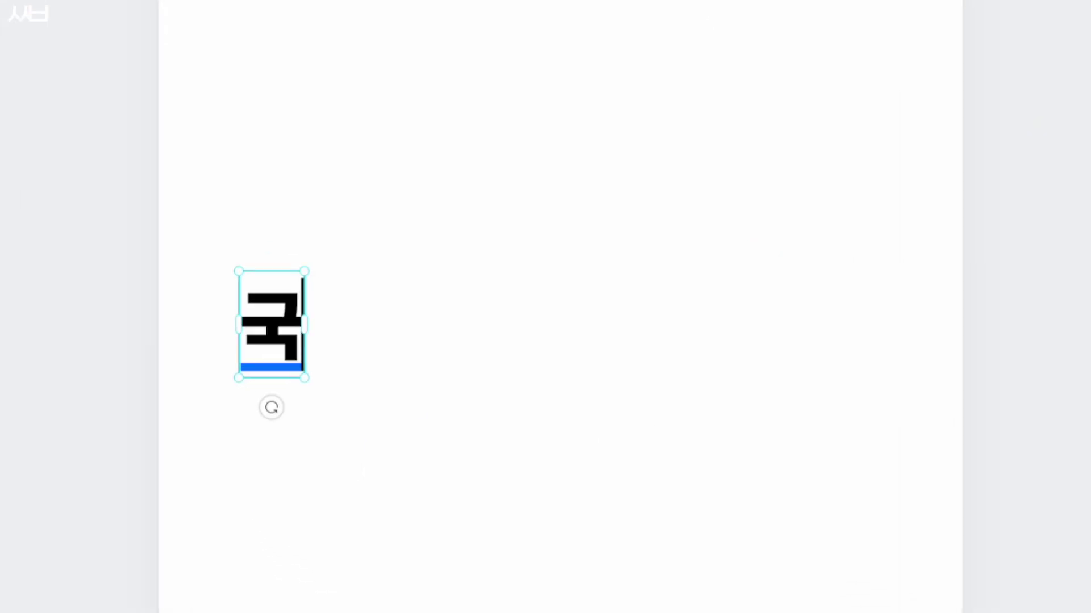
pyautogui.write('굳ㄱ고')
pyautogui.press('BackSpace')
pyautogui.press('BackSpace')
pyautogui.press('BackSpace')
pyautogui.press('BackSpace')
pyautogui.write('수')
pyautogui.press('BackSpace')
pyautogui.press('BackSpace')
pyautogui.write('구독 좋ㅇ랑')
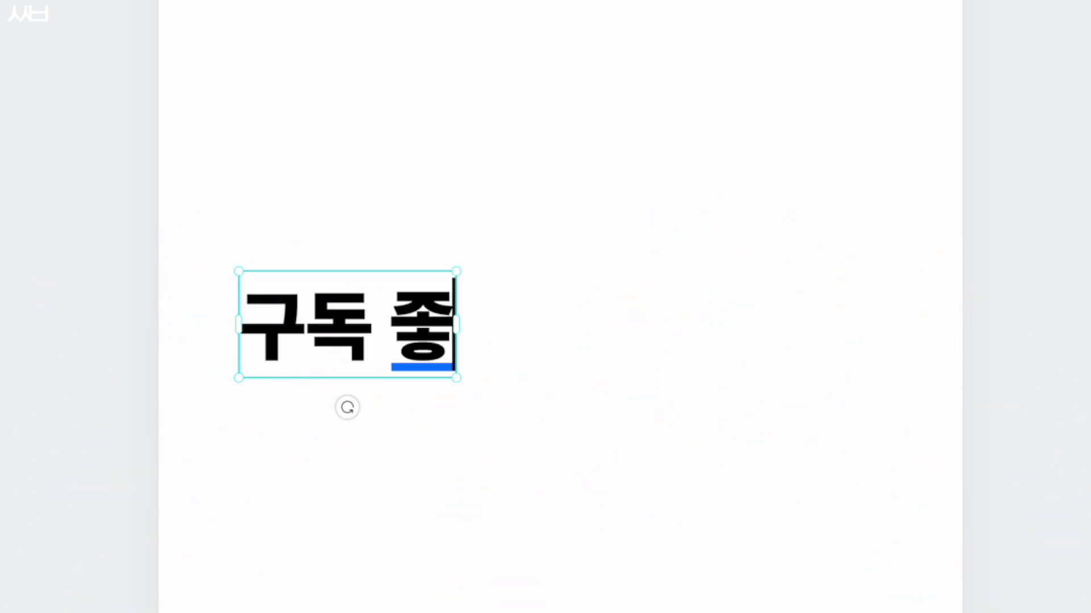
pyautogui.press('BackSpace')
pyautogui.press('BackSpace')
pyautogui.press('BackSpace')
pyautogui.press('BackSpace')
pyautogui.write('아요')
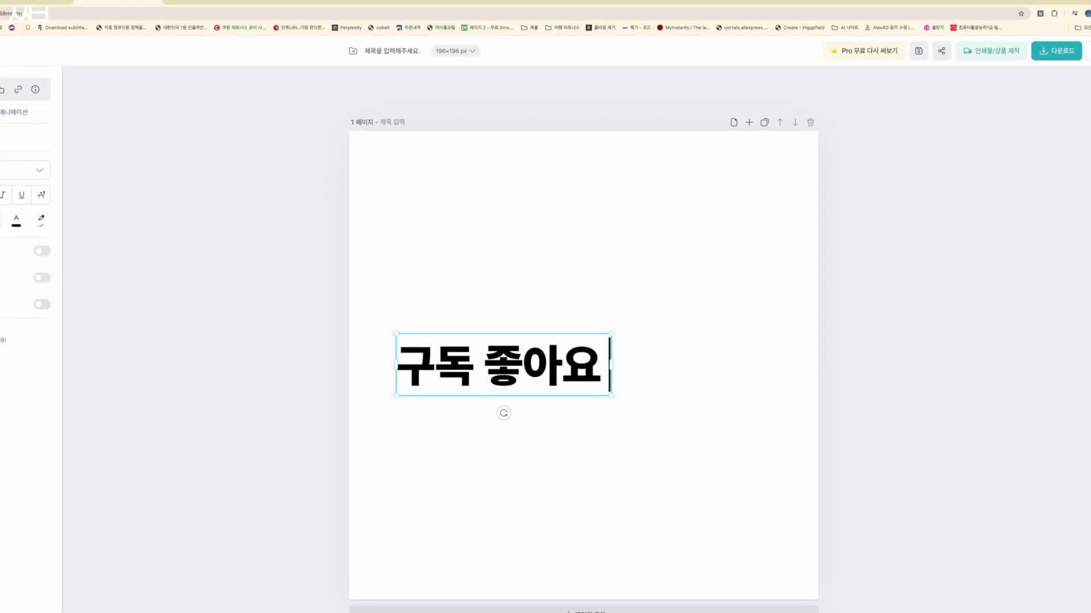
# - Enlarge the "구독 좋아요" text to font size 26 and centre it on the canvas
pyautogui.moveTo(611, 396); pyautogui.dragTo(781, 434)
pyautogui.moveTo(593, 354); pyautogui.dragTo(584, 343)
pyautogui.click(301, 266)
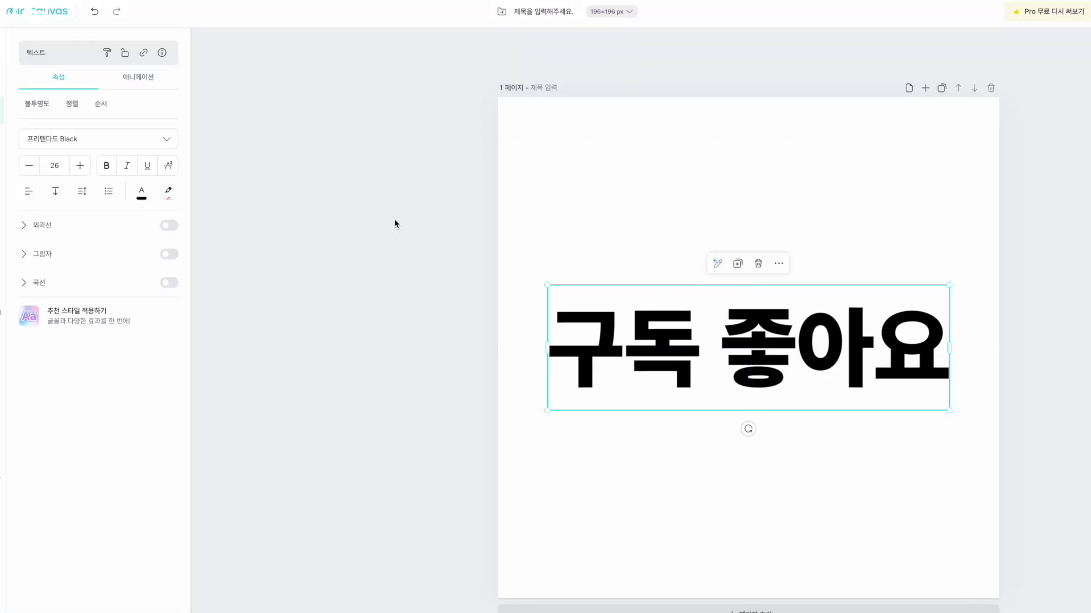
# - Apply the 타자기 (typewriter) text animation to "구독 좋아요"
pyautogui.click(720, 346)
pyautogui.click(122, 83)
pyautogui.click(43, 149)
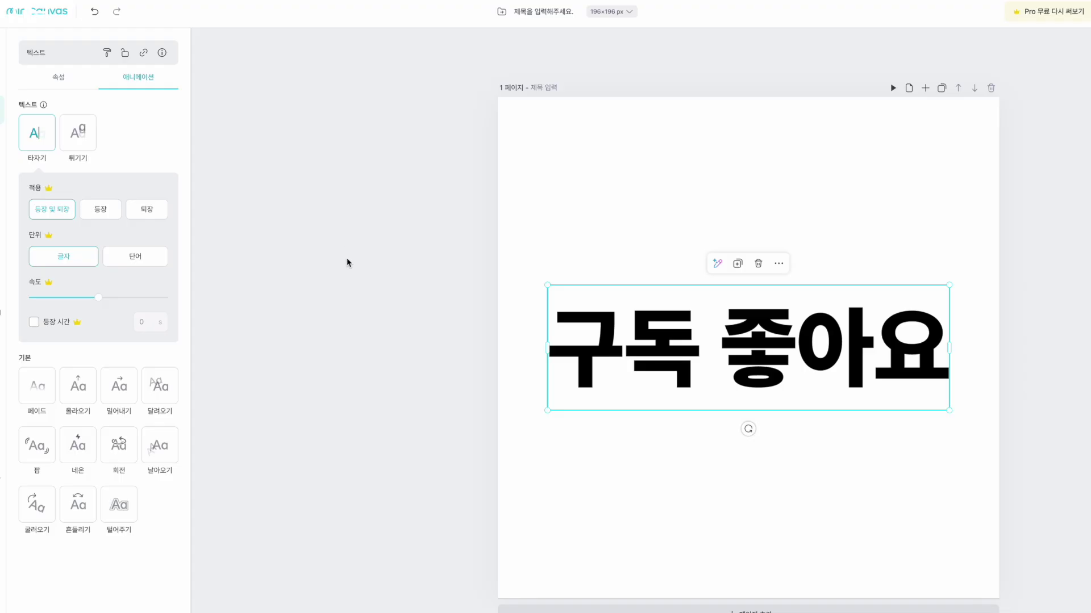
pyautogui.click(372, 290)
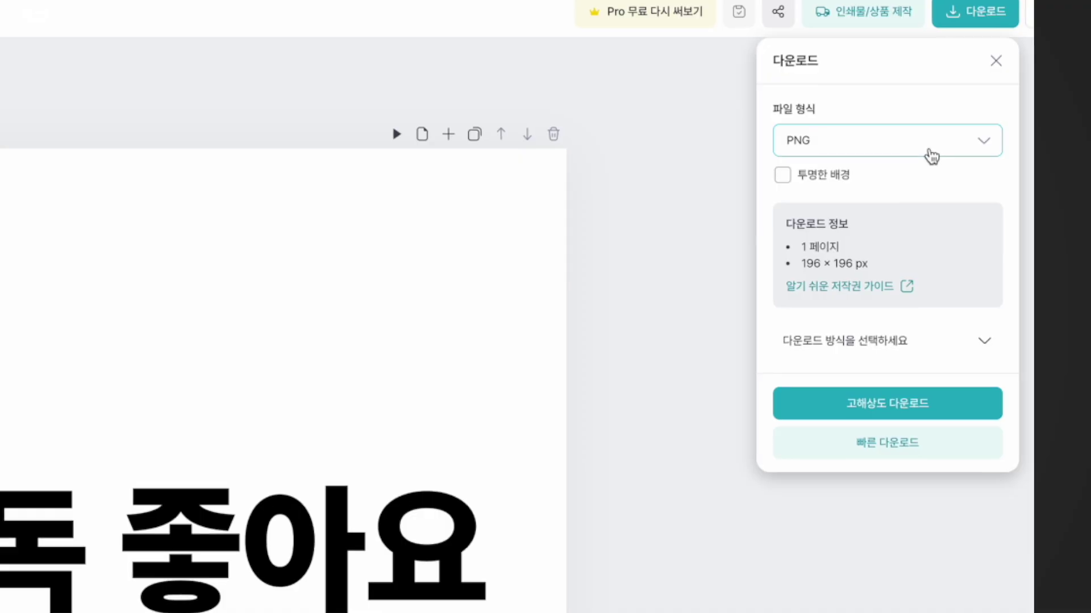
# - Set the download file format of the animated design to GIF
pyautogui.click(931, 154)
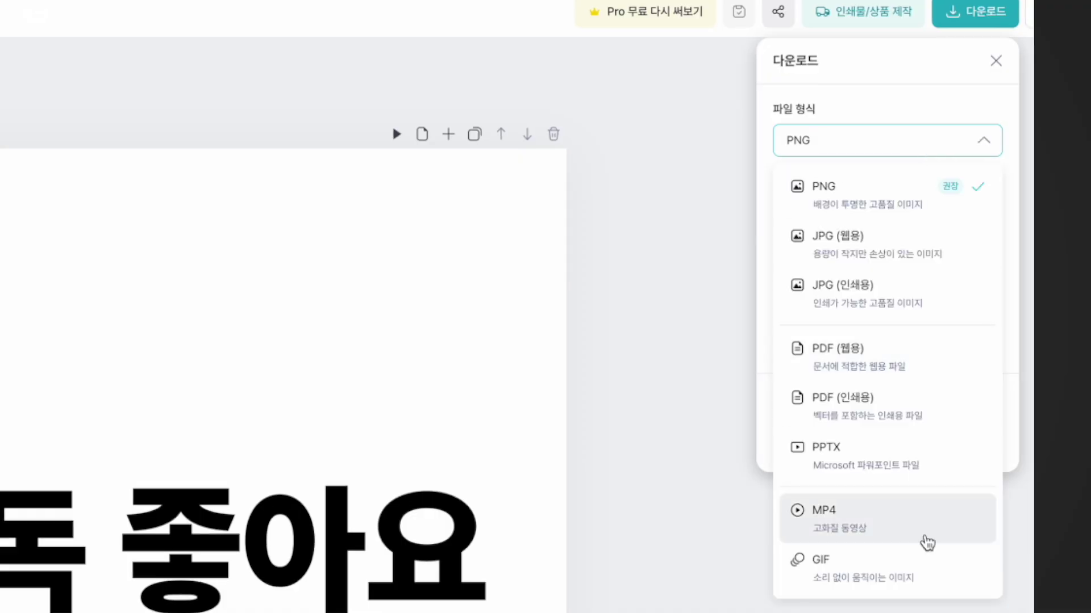
pyautogui.click(917, 586)
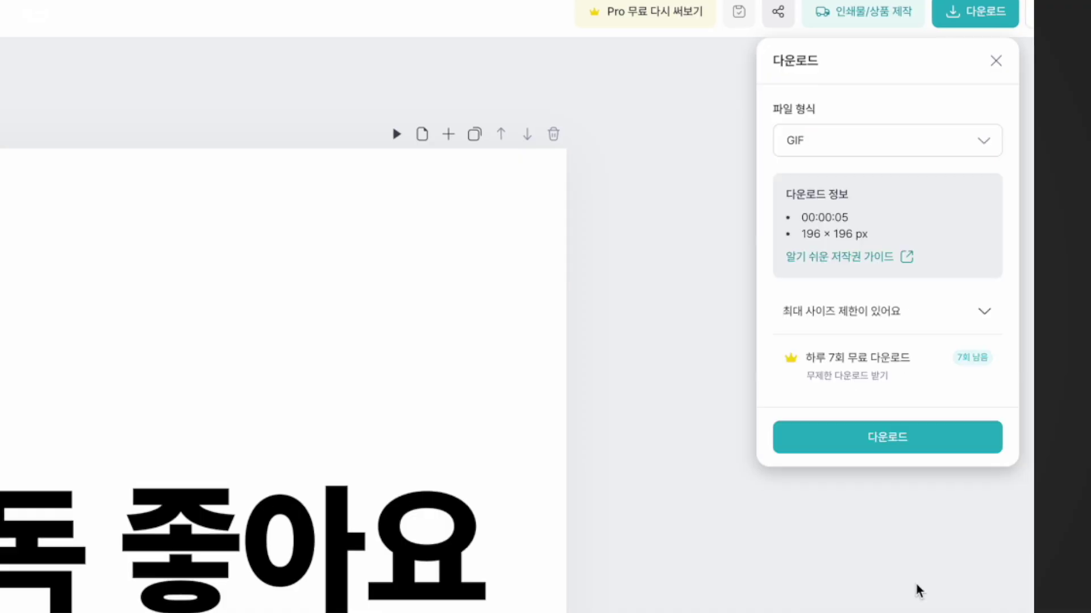
# - Download the animated "구독 좋아요" design as a GIF and dismiss the promotional dialog
pyautogui.click(892, 441)
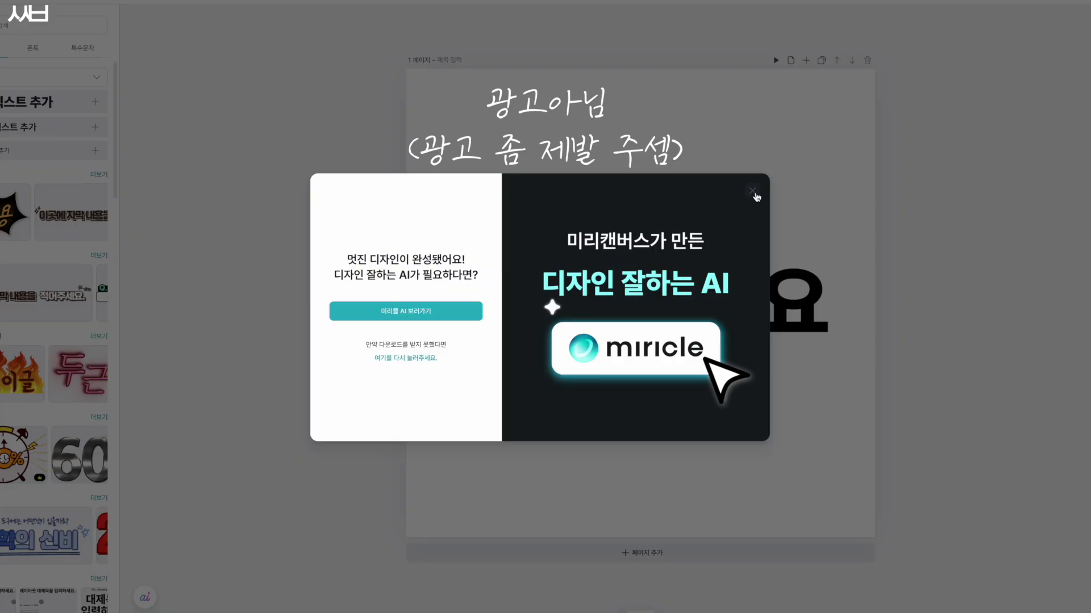
pyautogui.click(753, 192)
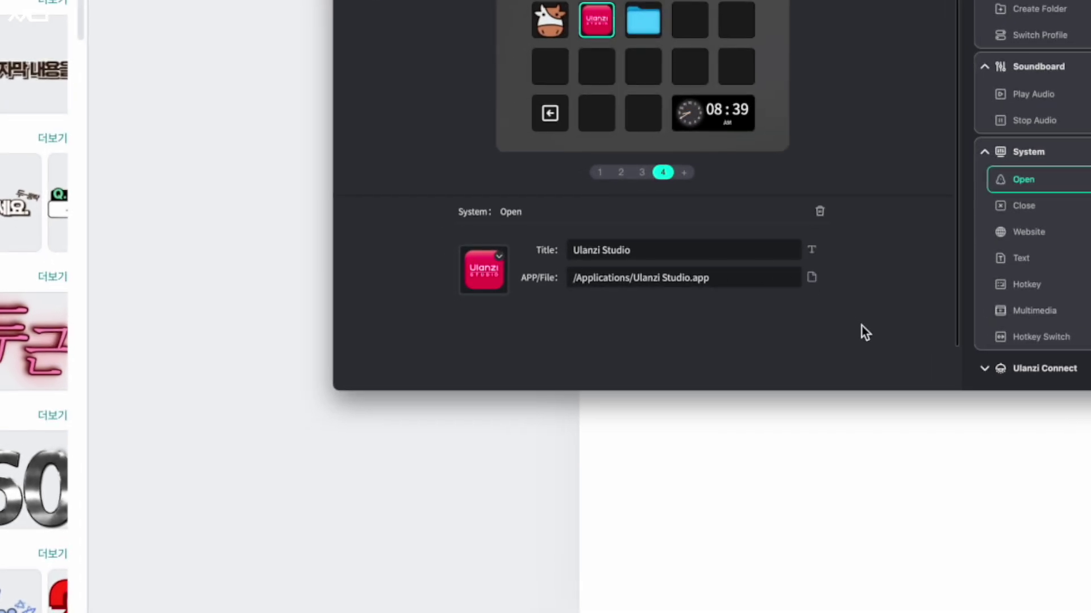
# - Switch to Ulanzi Studio and replace the Ulanzi Studio key's icon with the newly downloaded 196 × 196 GIF from the 다운로드 folder
pyautogui.click(500, 257)
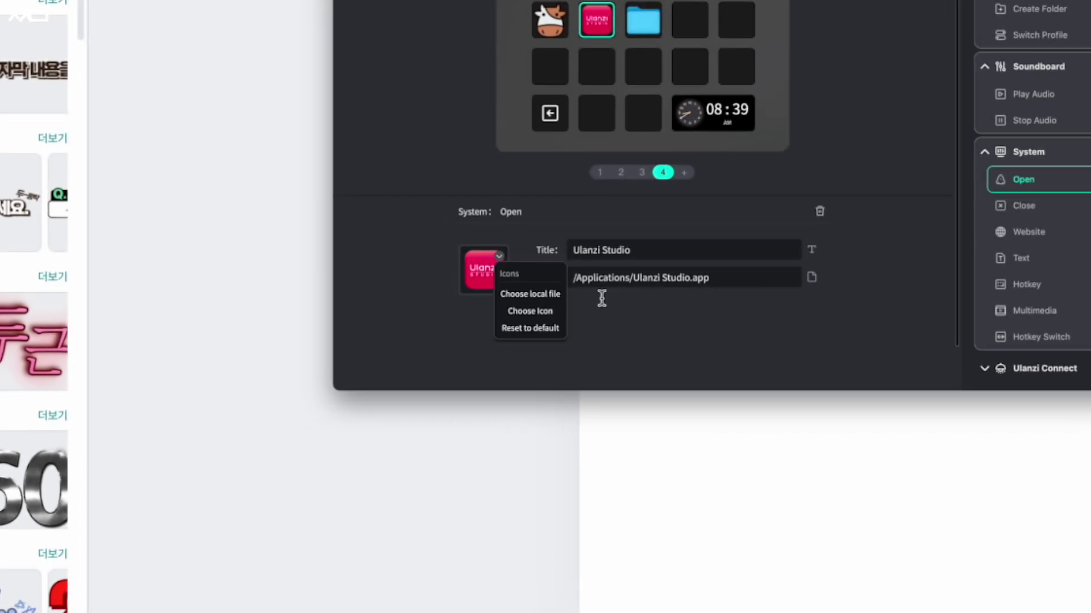
pyautogui.click(537, 294)
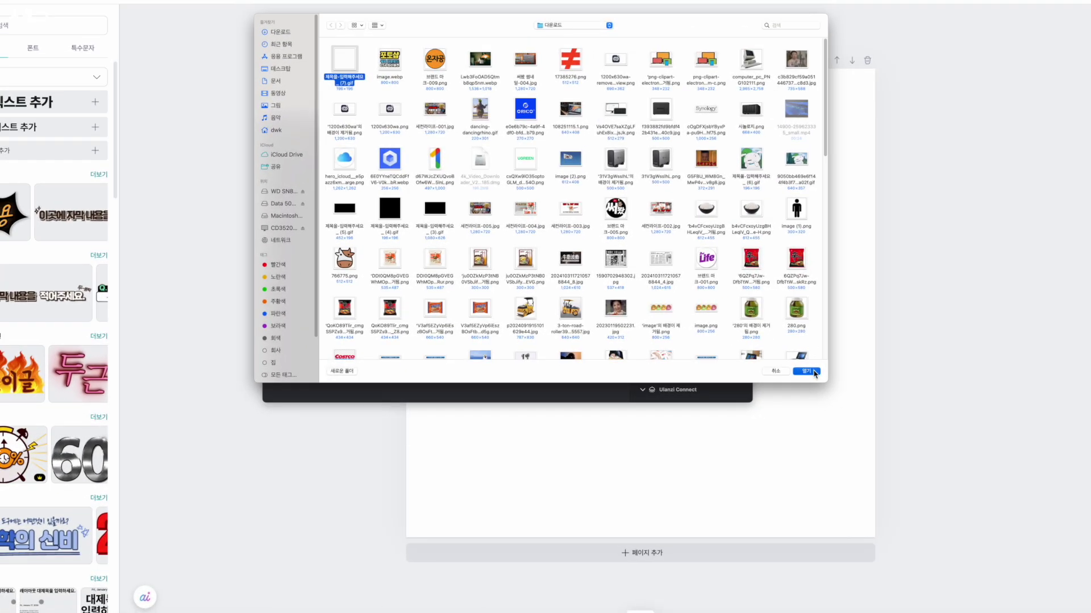
pyautogui.click(813, 372)
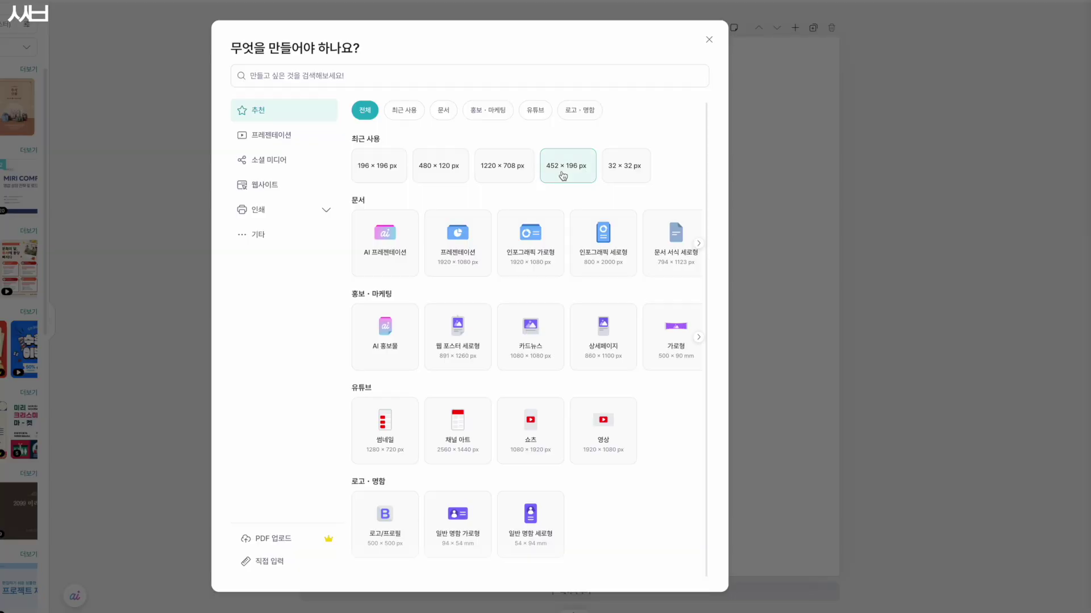
# - In Miri Canvas, create a new 452 × 196 px design and place a title text on its canvas
pyautogui.click(560, 174)
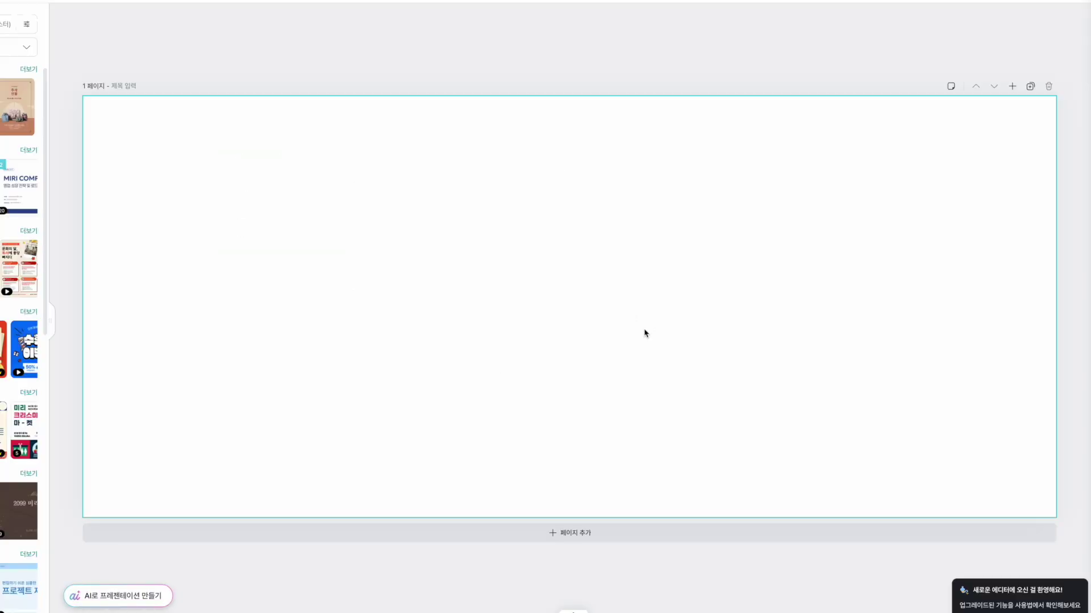
pyautogui.click(11, 101)
pyautogui.moveTo(569, 384); pyautogui.dragTo(570, 433)
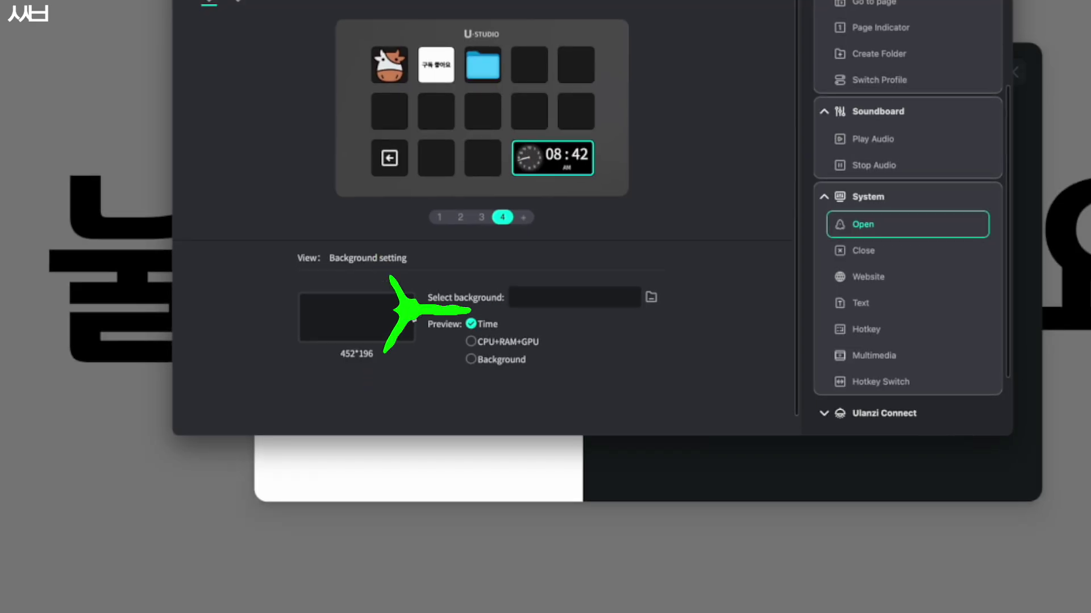
# - In Ulanzi Studio, set the wide clock key's background to the downloaded 452 × 196 GIF from the 다운로드 folder
pyautogui.click(406, 305)
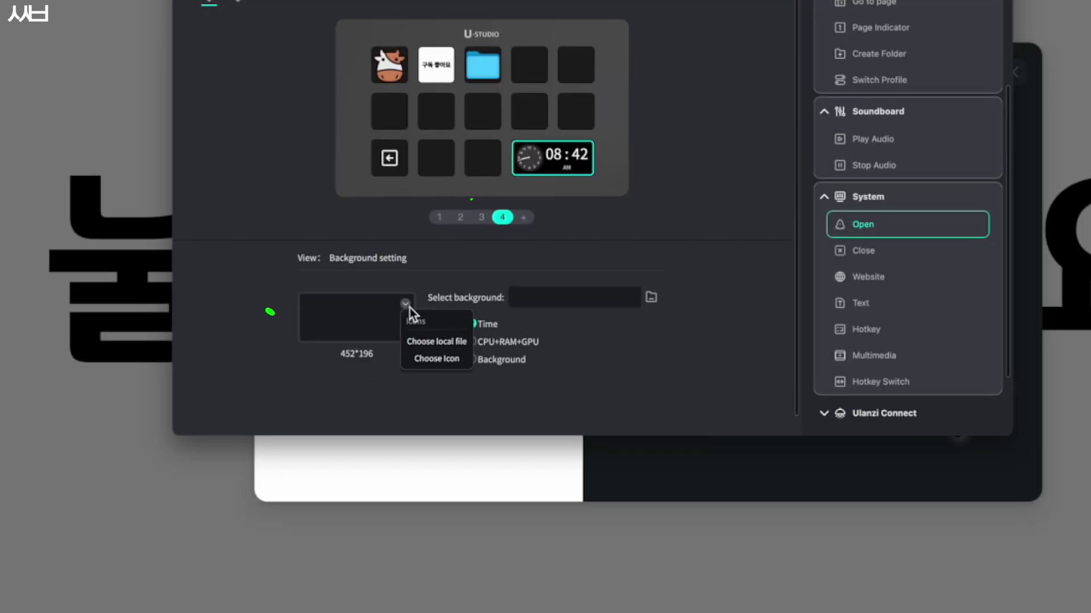
pyautogui.click(453, 348)
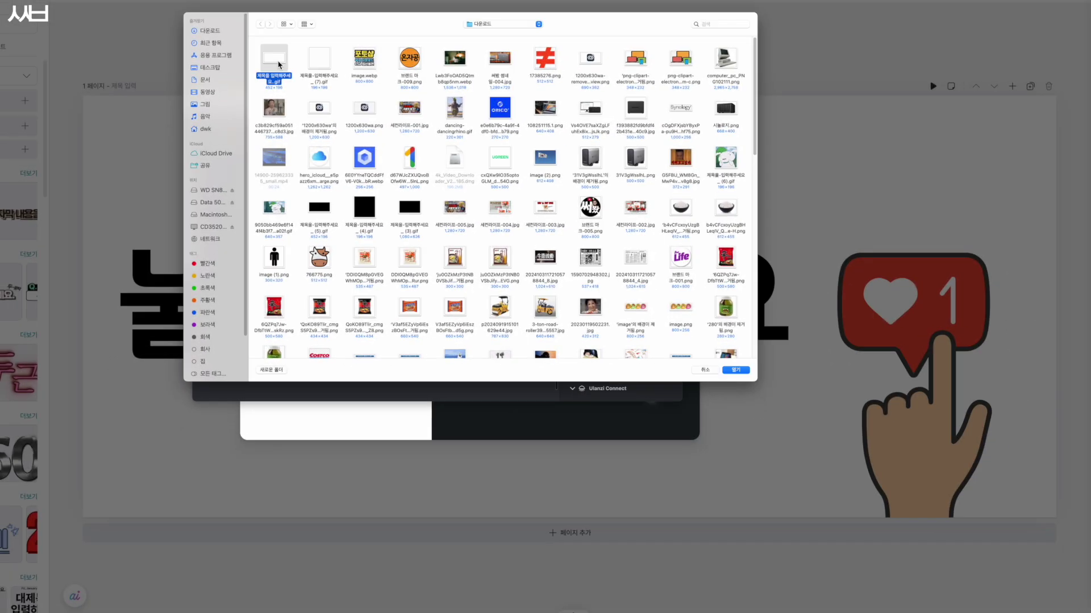
pyautogui.press('Return')
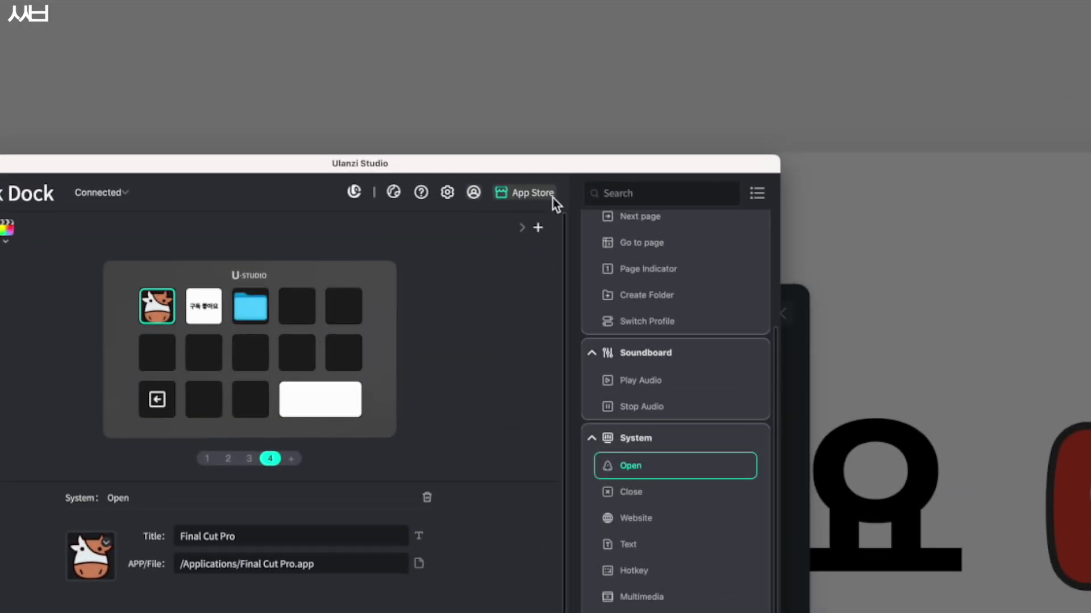
# - Open the Ulanzi Studio Marketplace and look through its plugins, profiles and icon packs
pyautogui.click(552, 198)
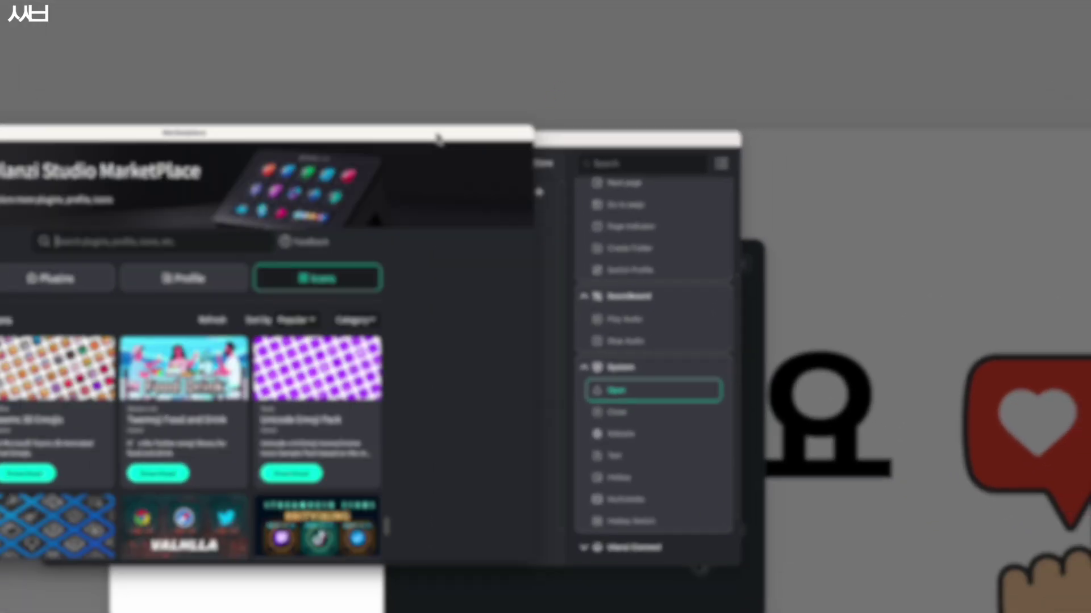
pyautogui.moveTo(438, 138); pyautogui.dragTo(596, 105)
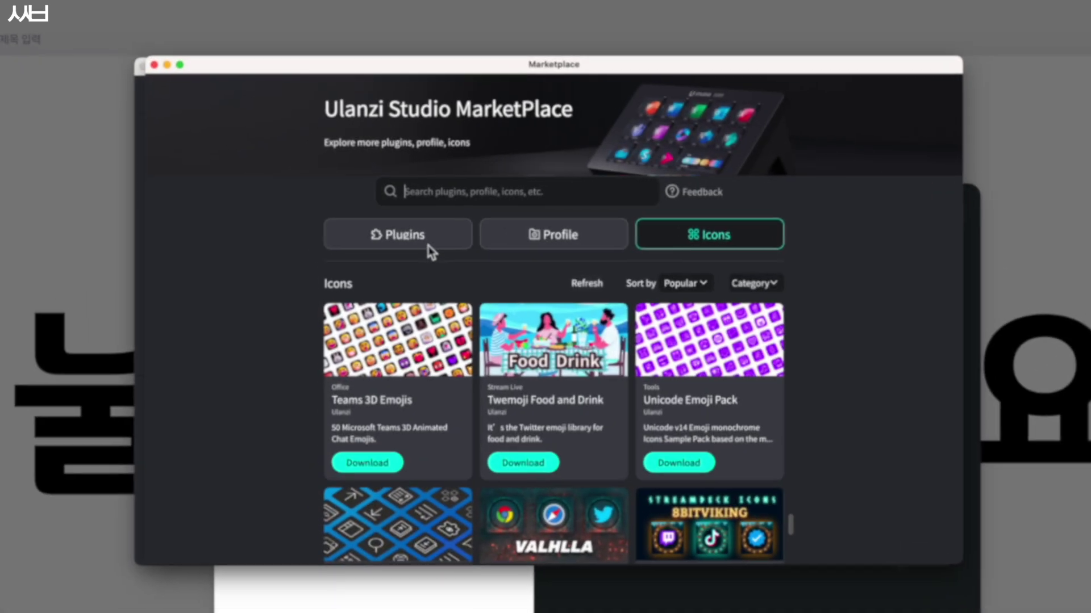
pyautogui.click(422, 224)
pyautogui.click(609, 244)
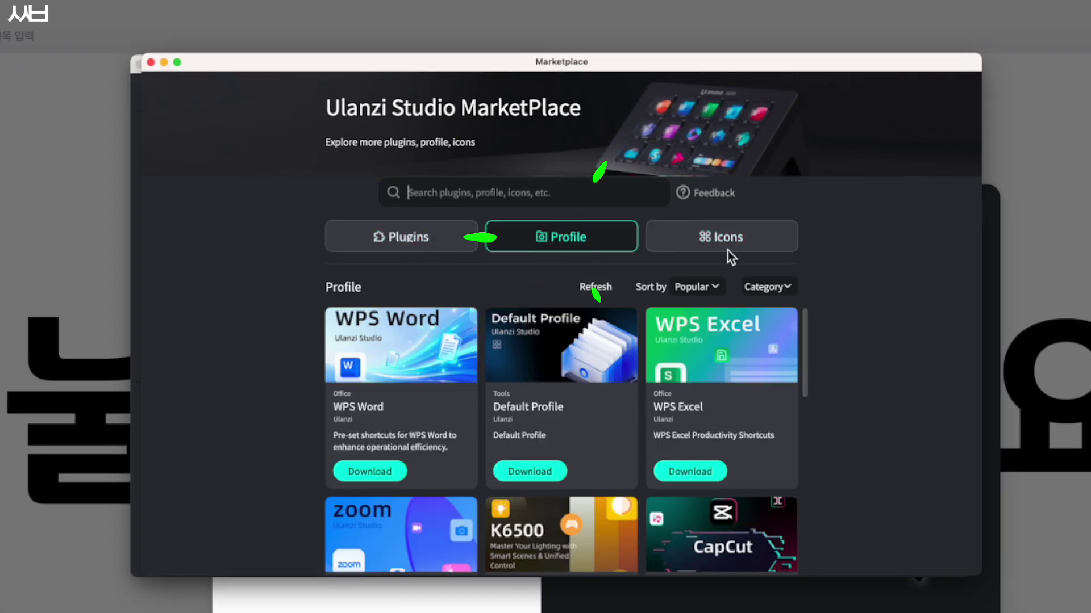
pyautogui.click(730, 244)
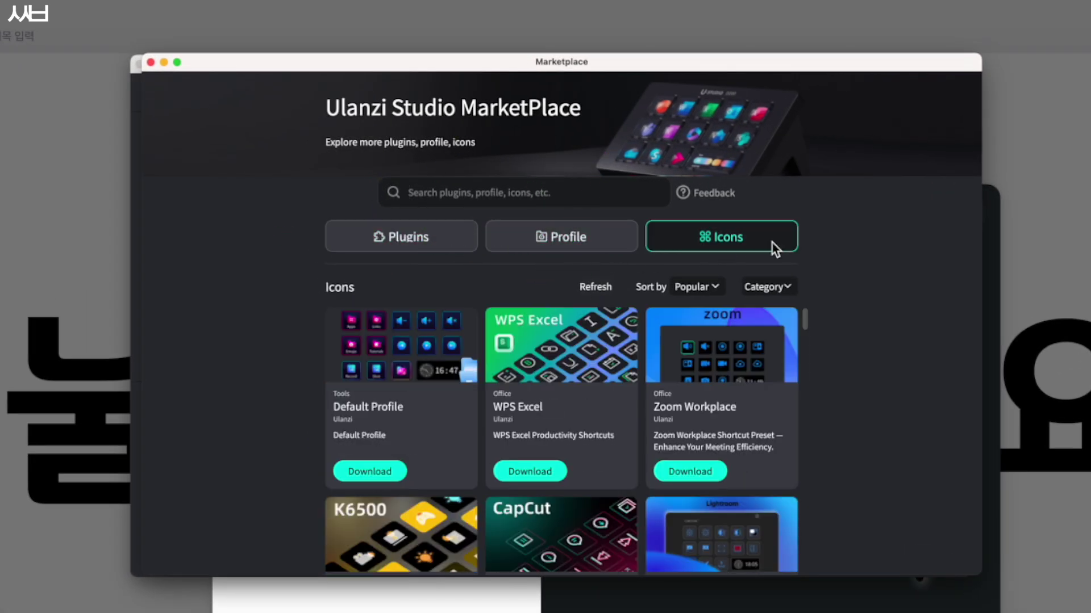
pyautogui.click(449, 248)
pyautogui.scroll(-6, 676, 418)
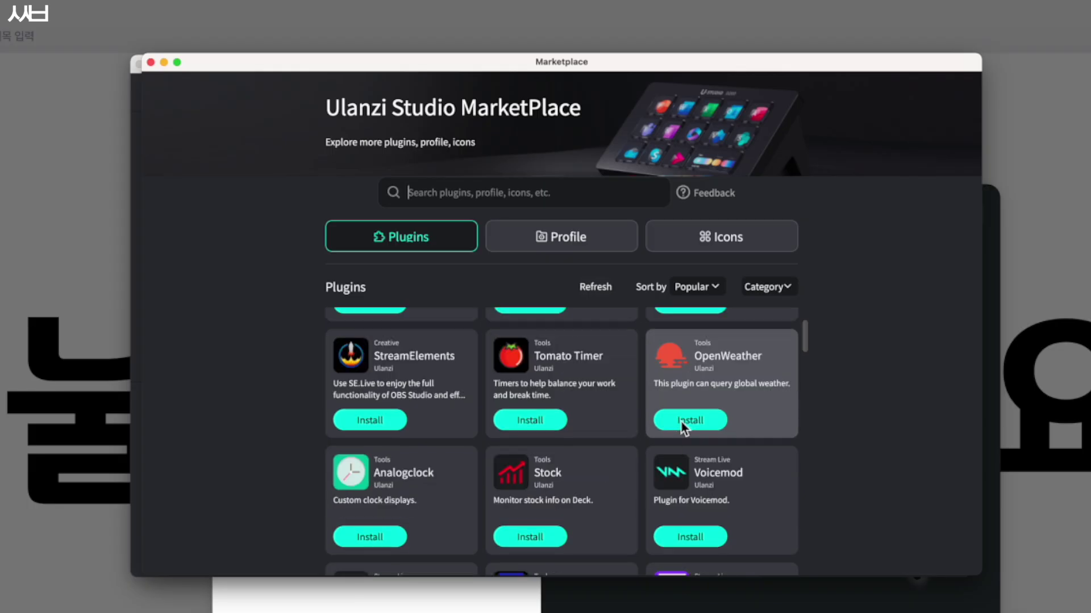
pyautogui.scroll(3, 775, 470)
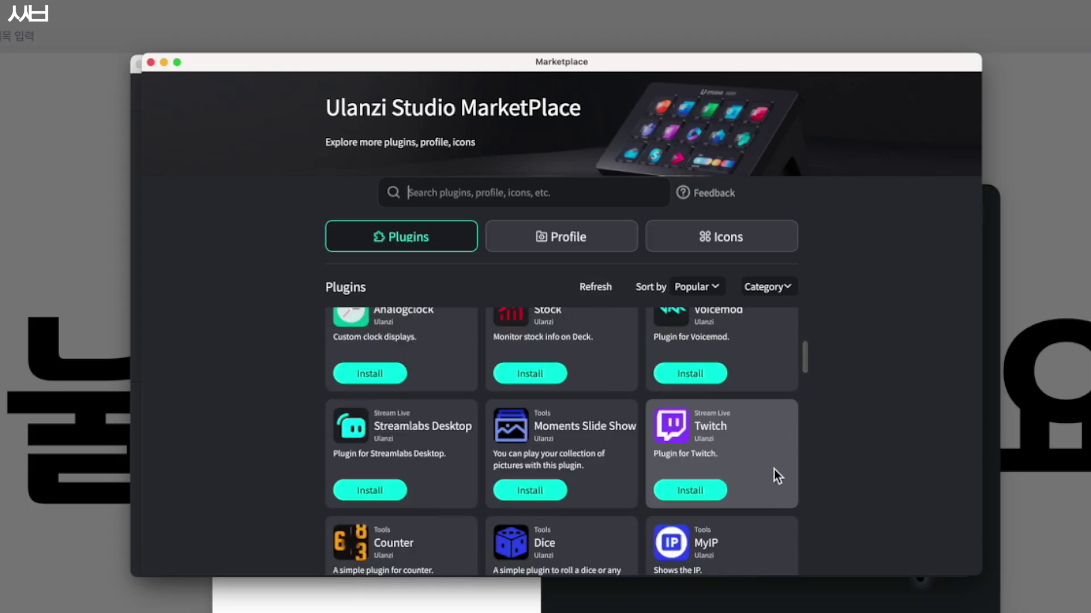
pyautogui.click(554, 240)
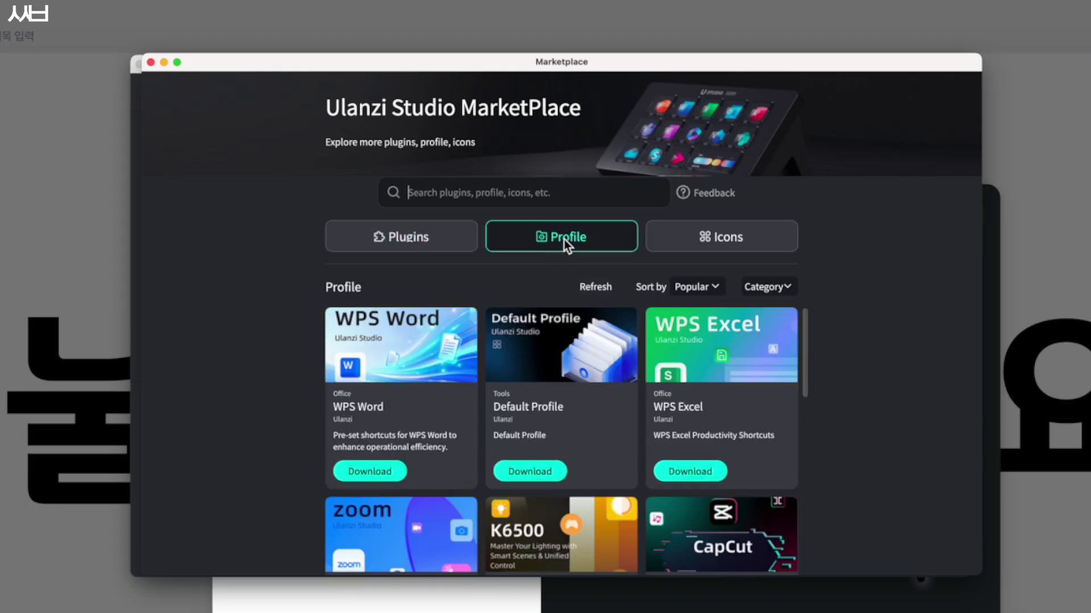
# - Find the Teams 3D Emojis pack among the marketplace icons, download it and close the marketplace
pyautogui.click(741, 243)
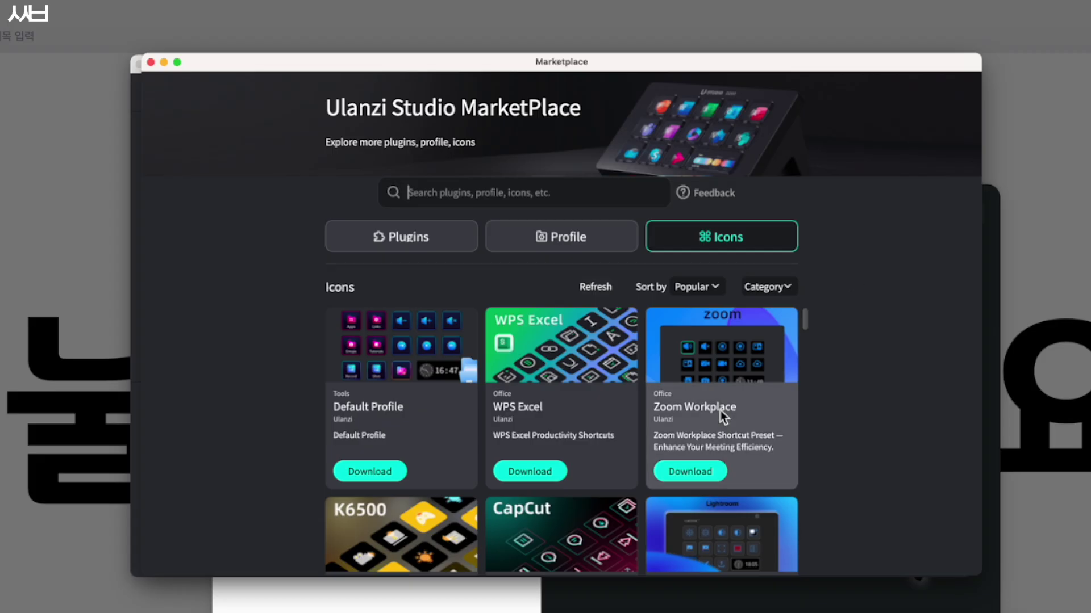
pyautogui.scroll(-9, 722, 418)
pyautogui.scroll(-12, 727, 421)
pyautogui.scroll(-12, 726, 419)
pyautogui.scroll(-11, 724, 417)
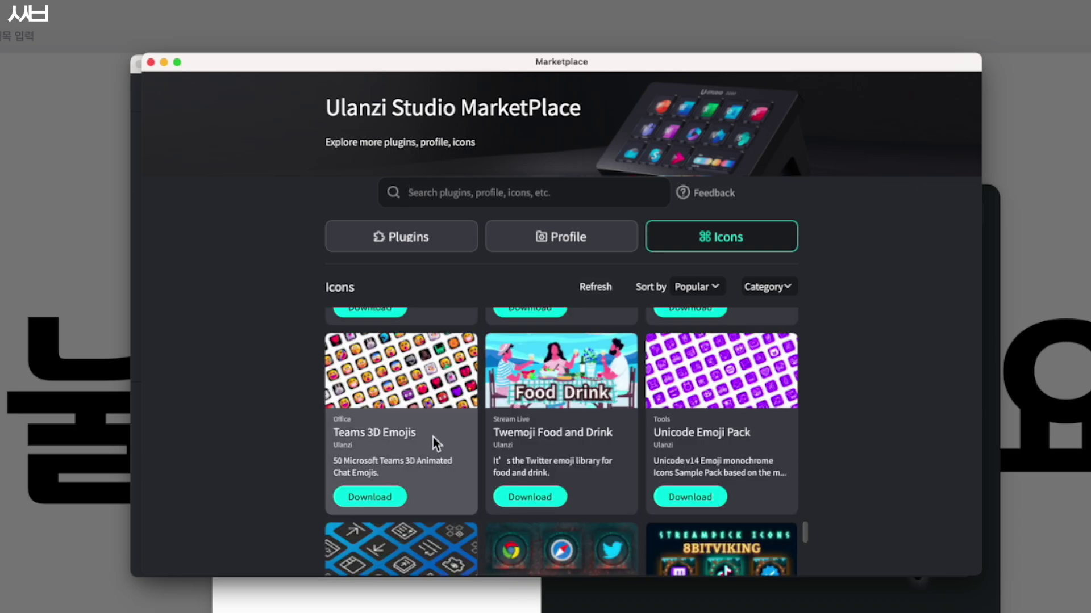
pyautogui.click(365, 499)
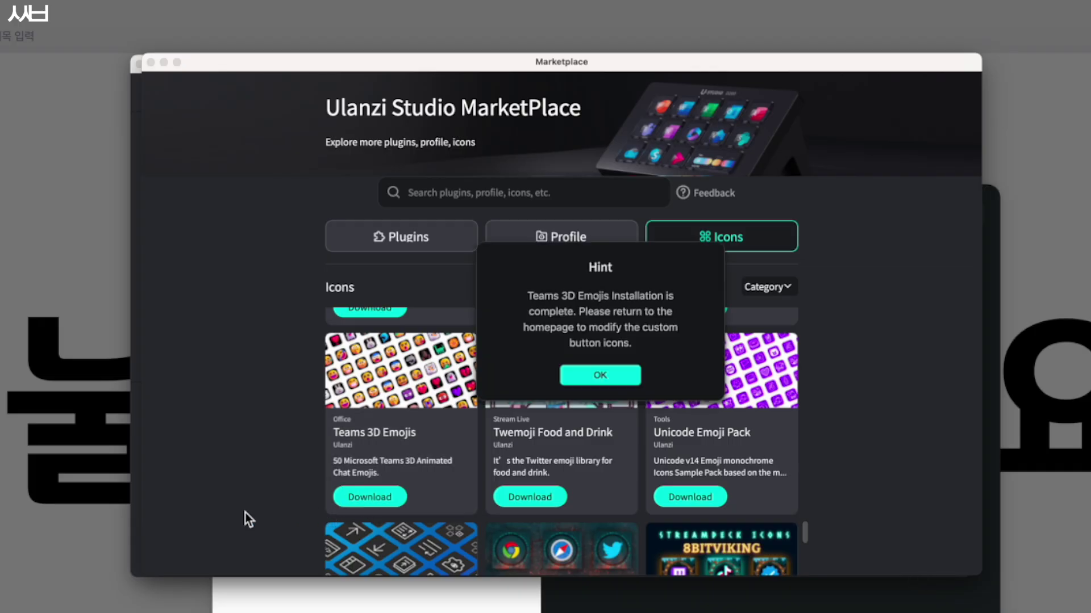
pyautogui.click(632, 373)
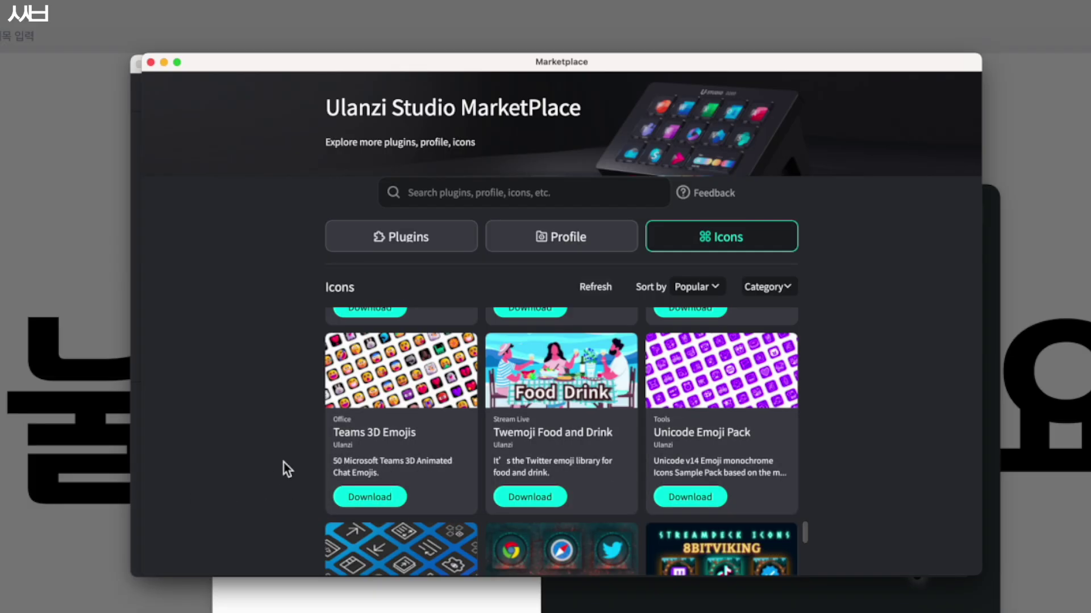
pyautogui.click(151, 62)
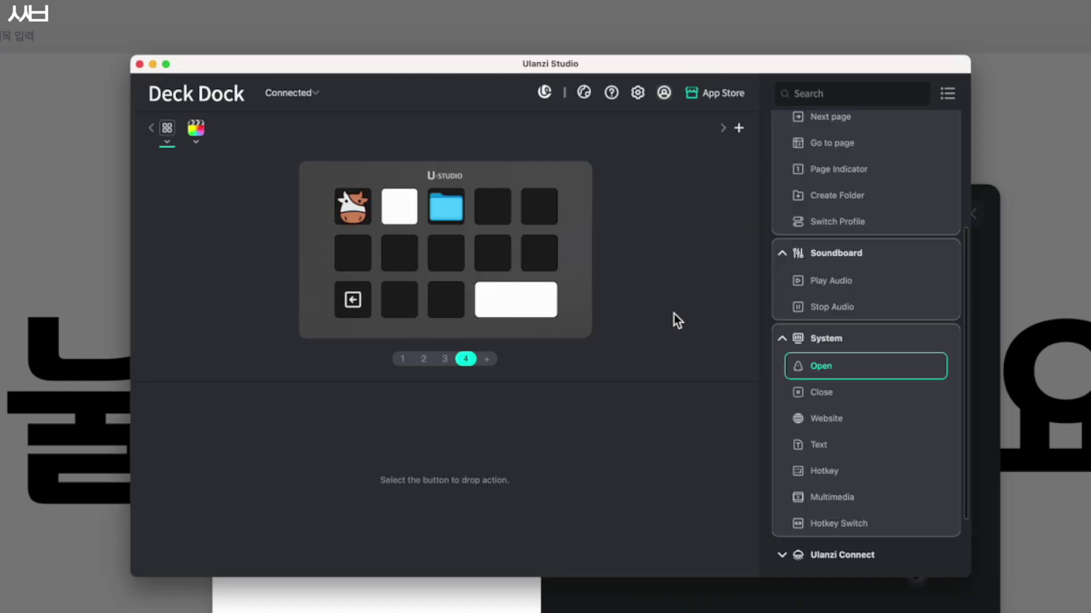
# - Open the icon library for the [파컷 백업] folder key and collapse the Final Cut Pro Icons group
pyautogui.click(433, 209)
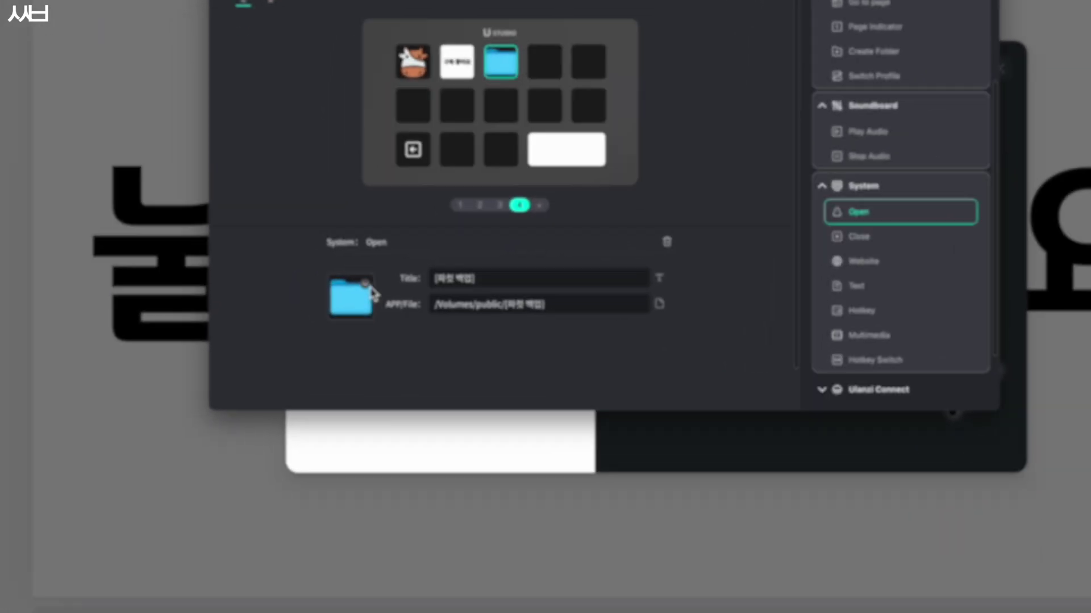
pyautogui.click(297, 443)
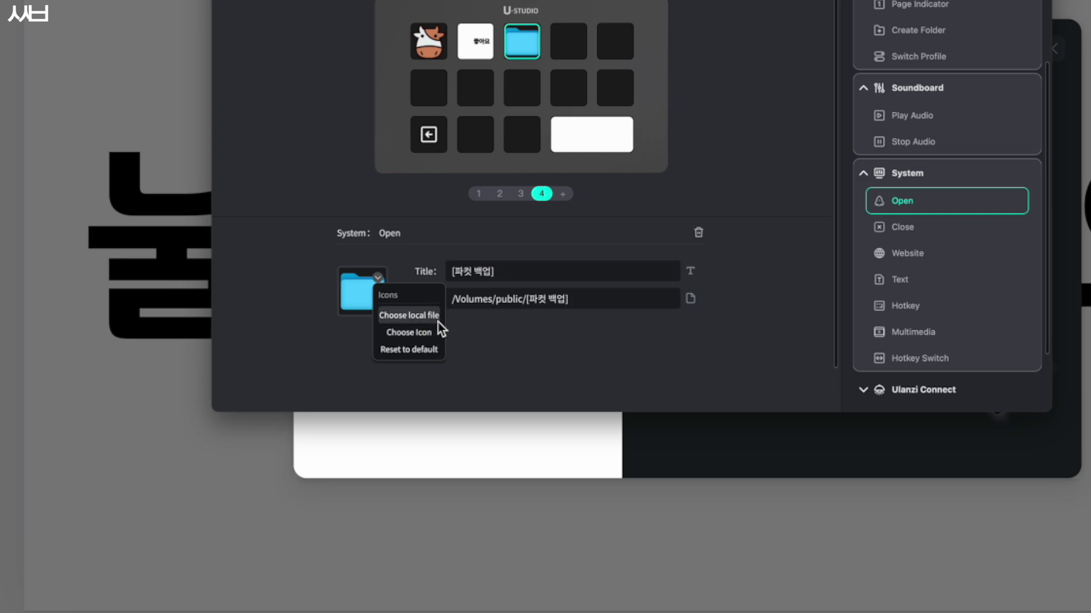
pyautogui.click(431, 336)
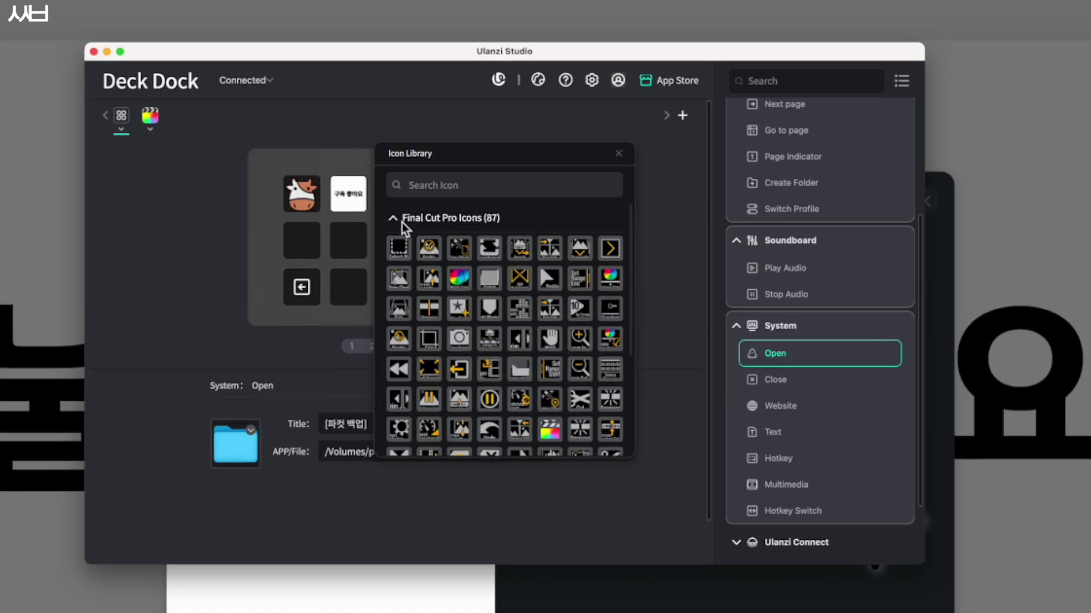
pyautogui.click(397, 218)
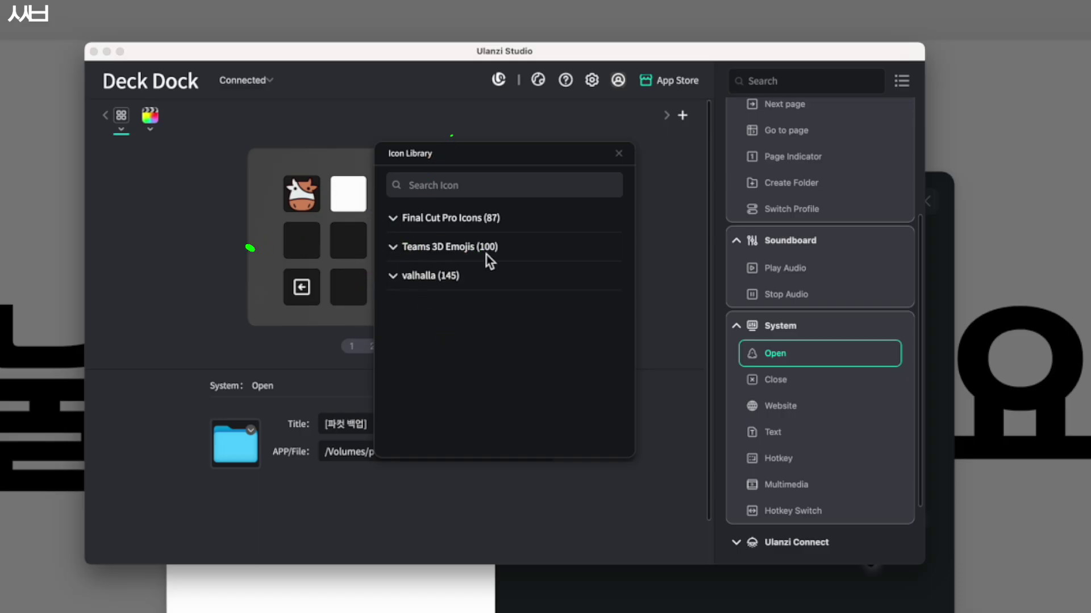
# - Set the folder key's icon to the first grimacing face in the Teams 3D Emojis group and close the icon library
pyautogui.click(390, 246)
pyautogui.scroll(-2, 559, 322)
pyautogui.scroll(-2, 559, 322)
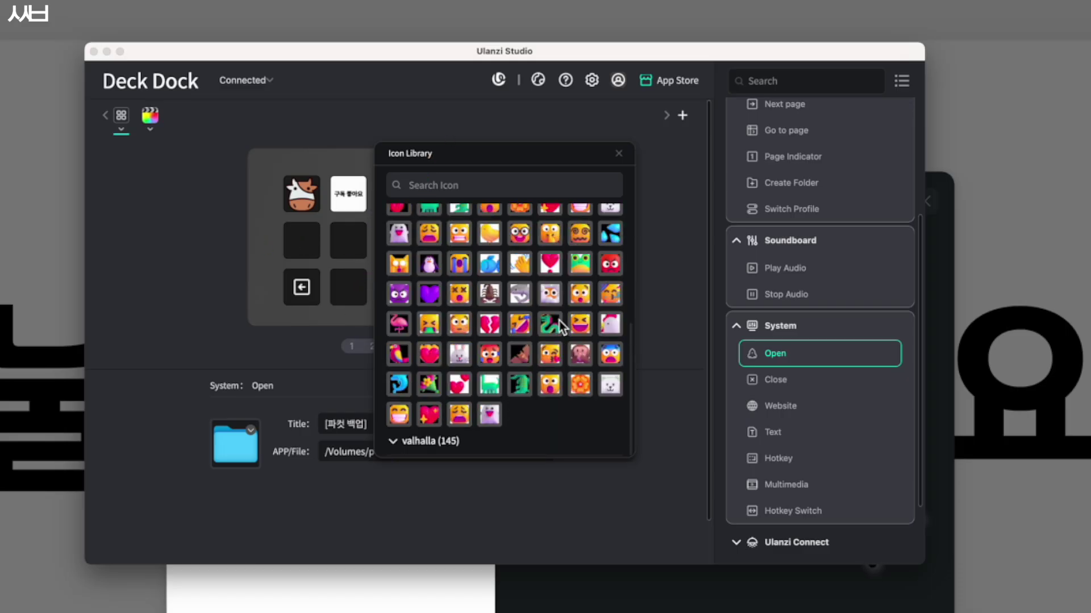
pyautogui.scroll(5, 559, 320)
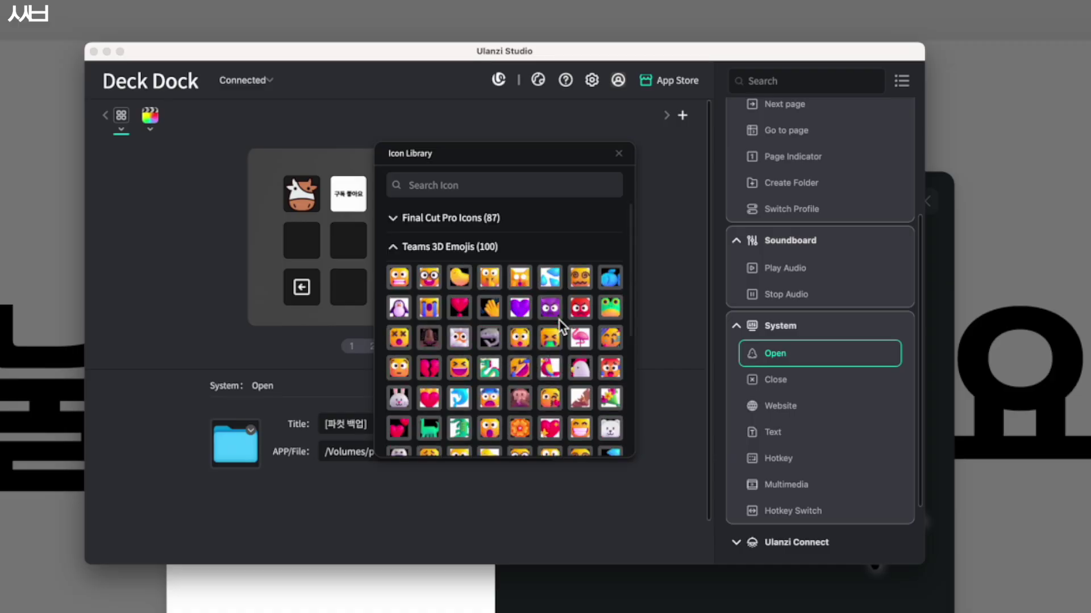
pyautogui.click(405, 279)
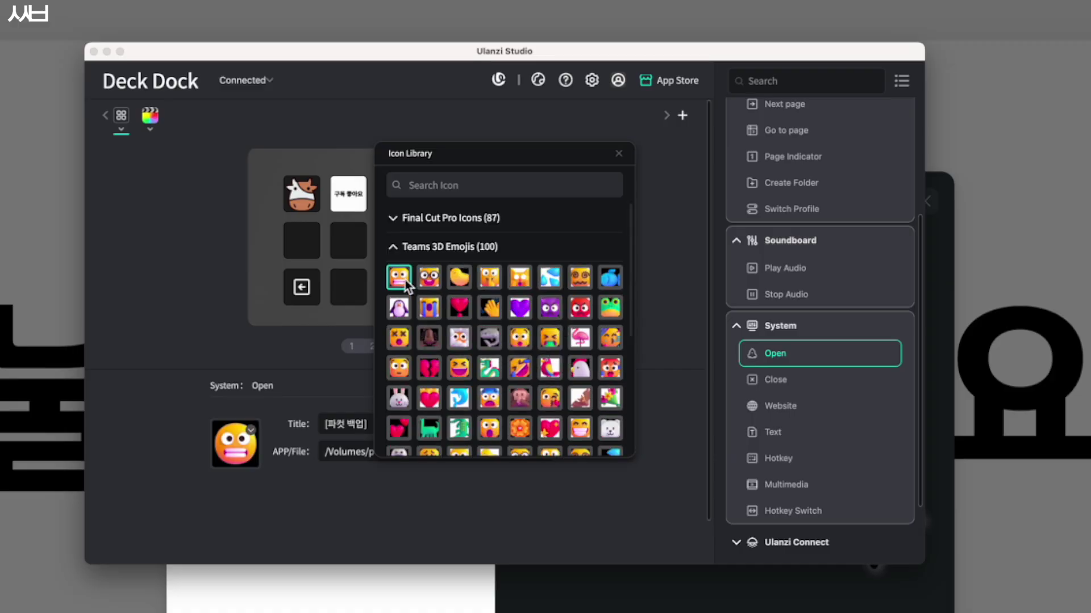
pyautogui.click(620, 155)
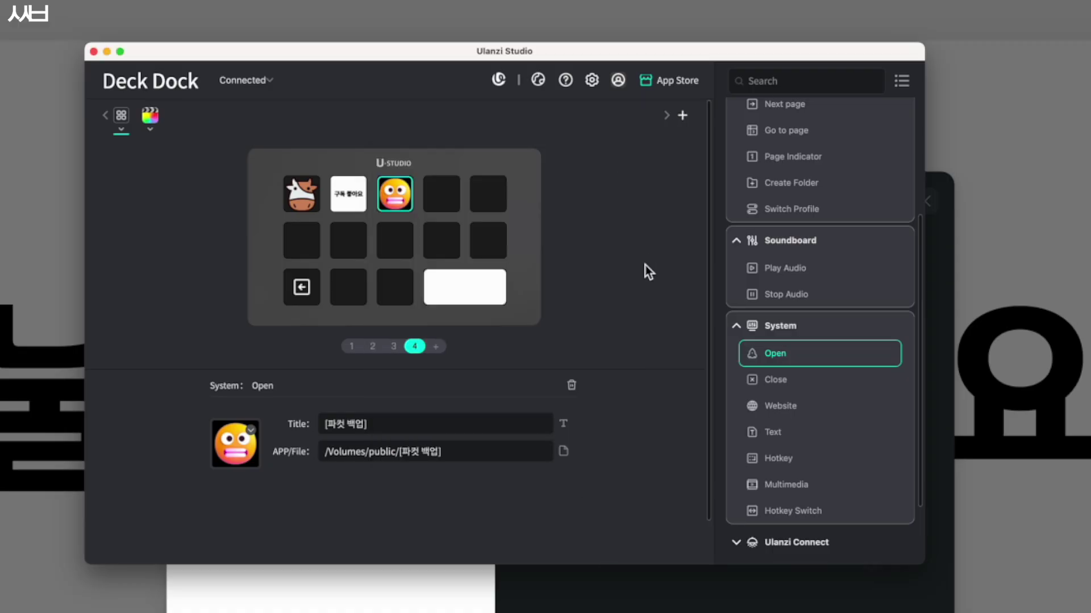
pyautogui.click(426, 226)
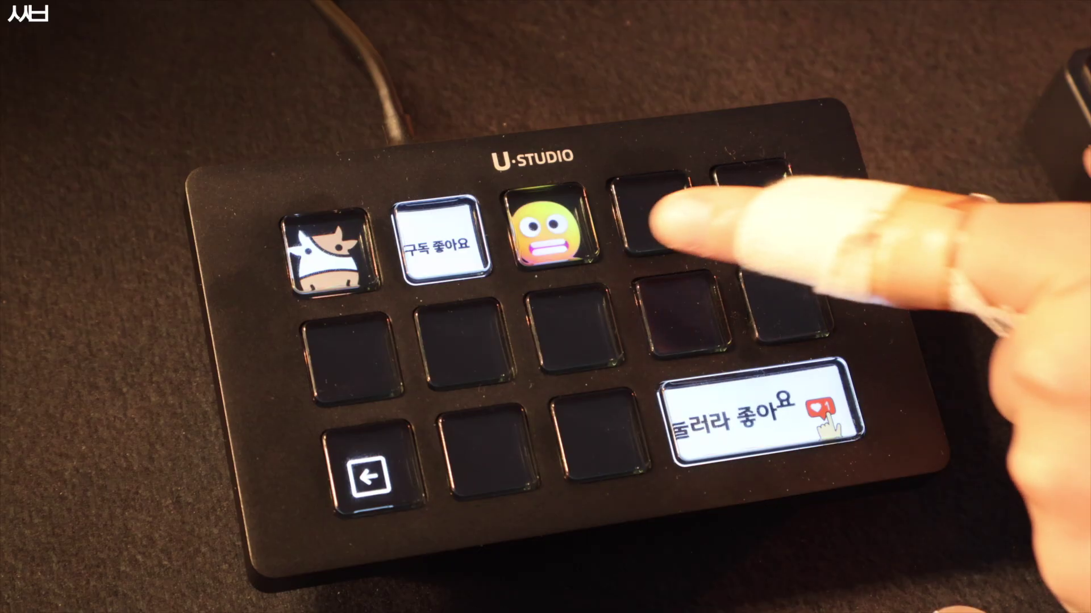